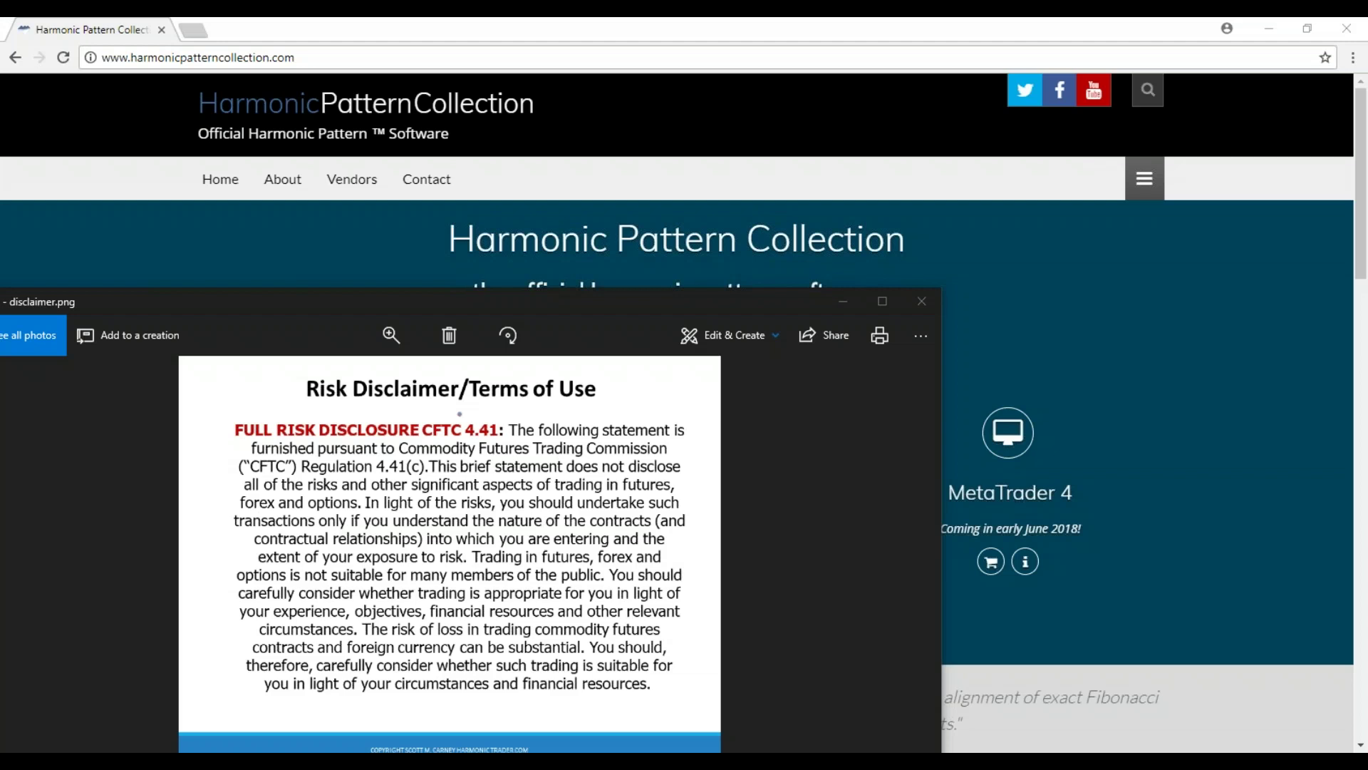
Bring the Chrome window with the Harmonic Pattern Collection page in front of the Photos viewer.
{"action": "left_click", "coordinate": [1147, 260]}
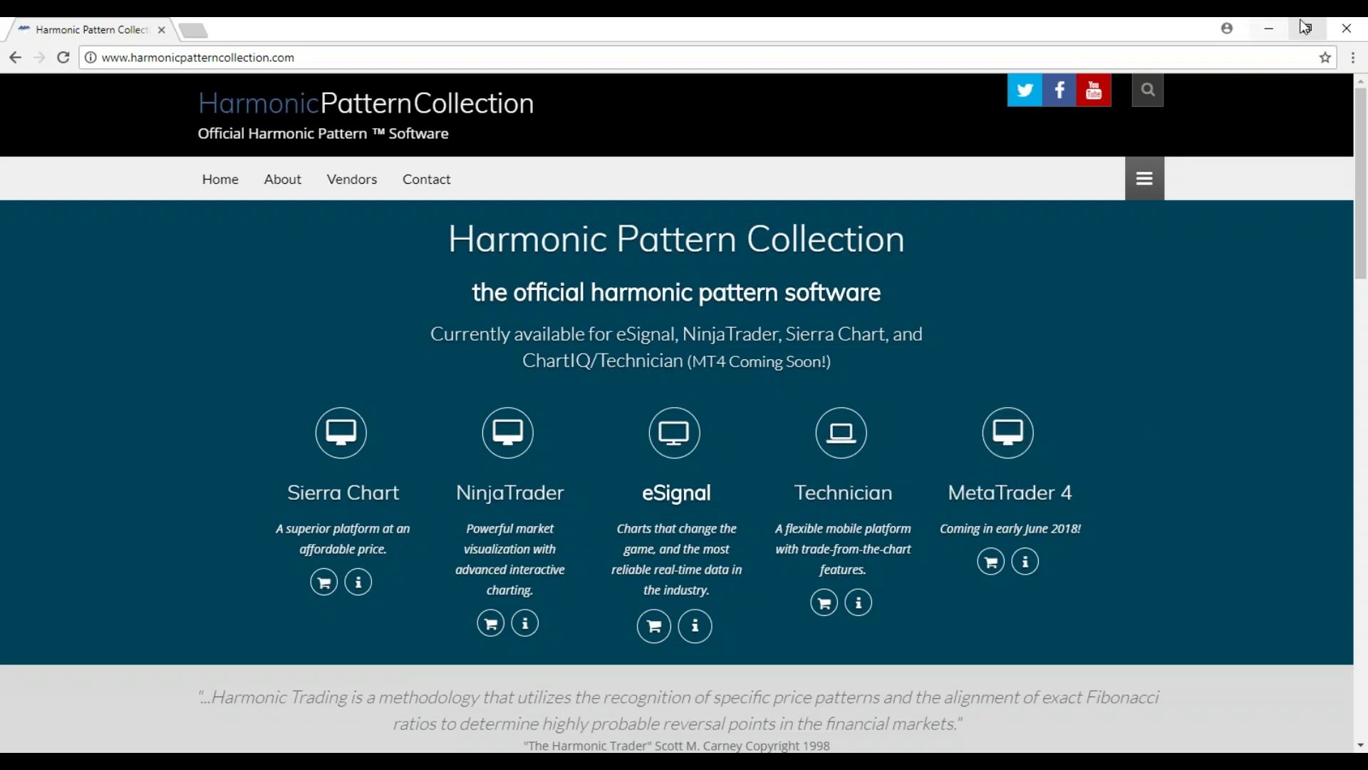
Minimize Chrome and bring the MetaTrader 4 NZDUSD H1 chart window to the front.
{"action": "left_click", "coordinate": [1262, 30]}
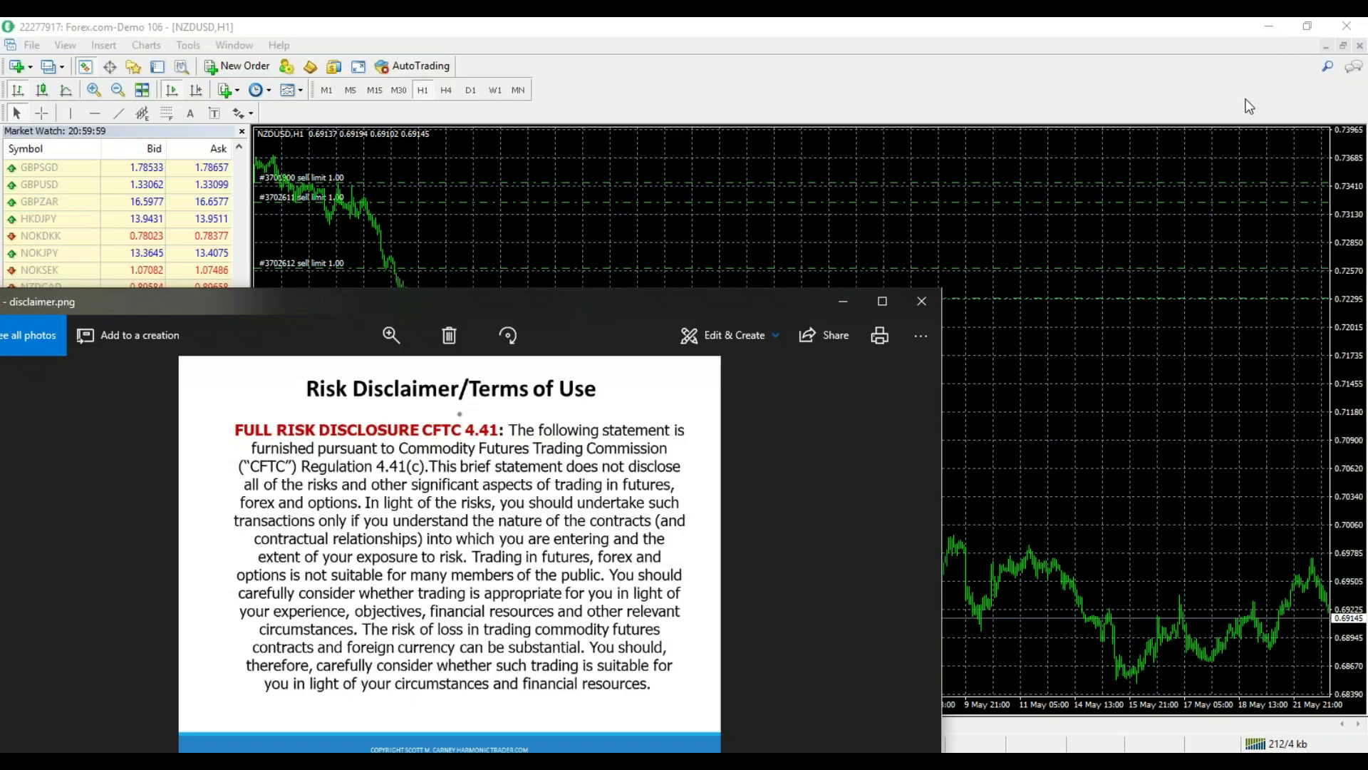
{"action": "left_click", "coordinate": [1157, 230]}
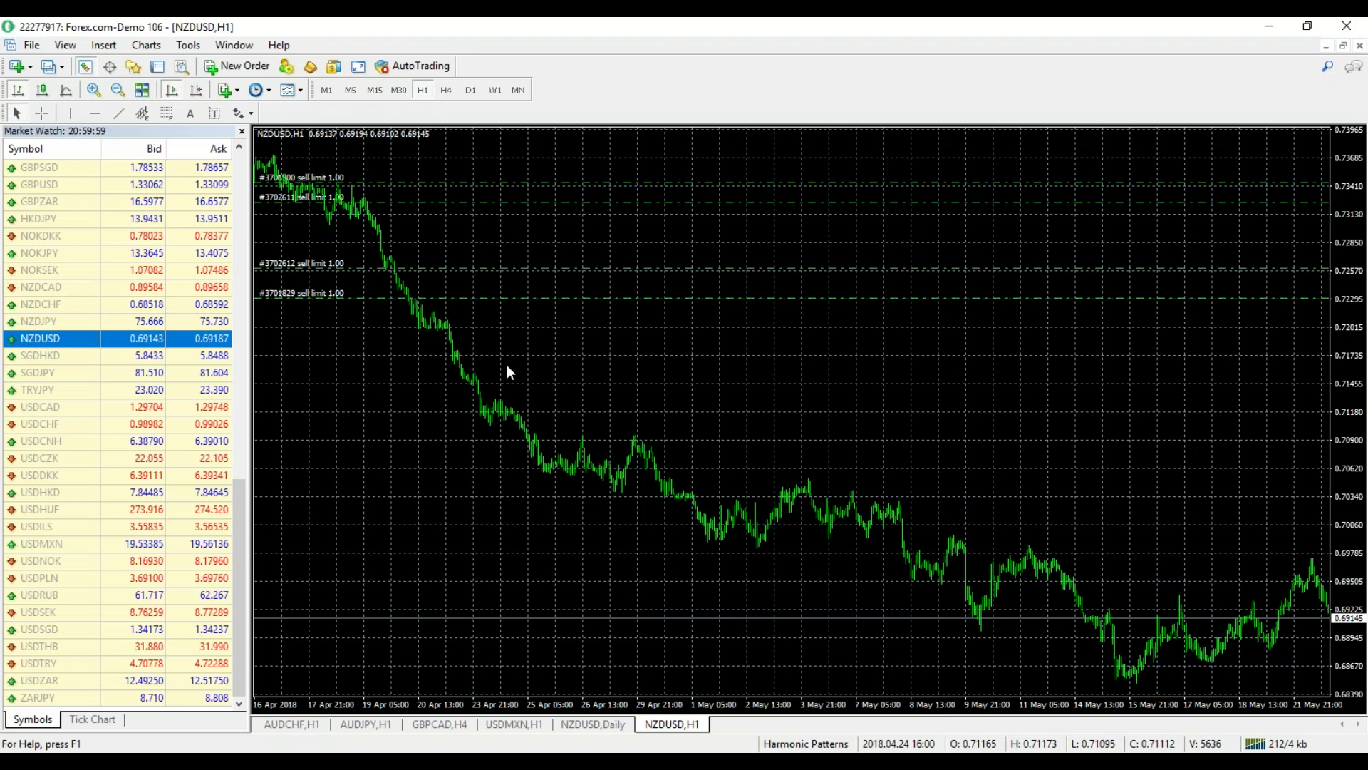
Apply the HarmonicPatternCollection template to the NZDUSD H1 chart from its context menu.
{"action": "right_click", "coordinate": [531, 318]}
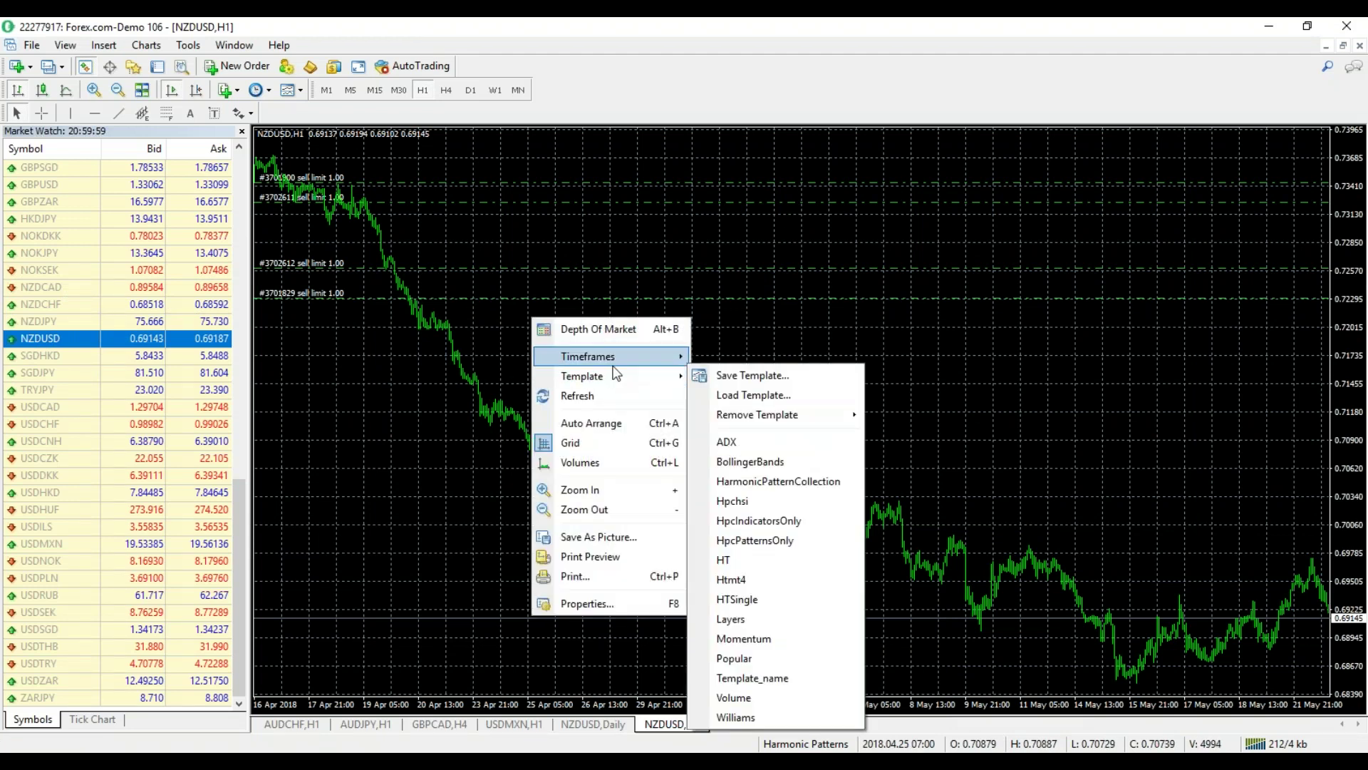
{"action": "mouse_move", "coordinate": [617, 380]}
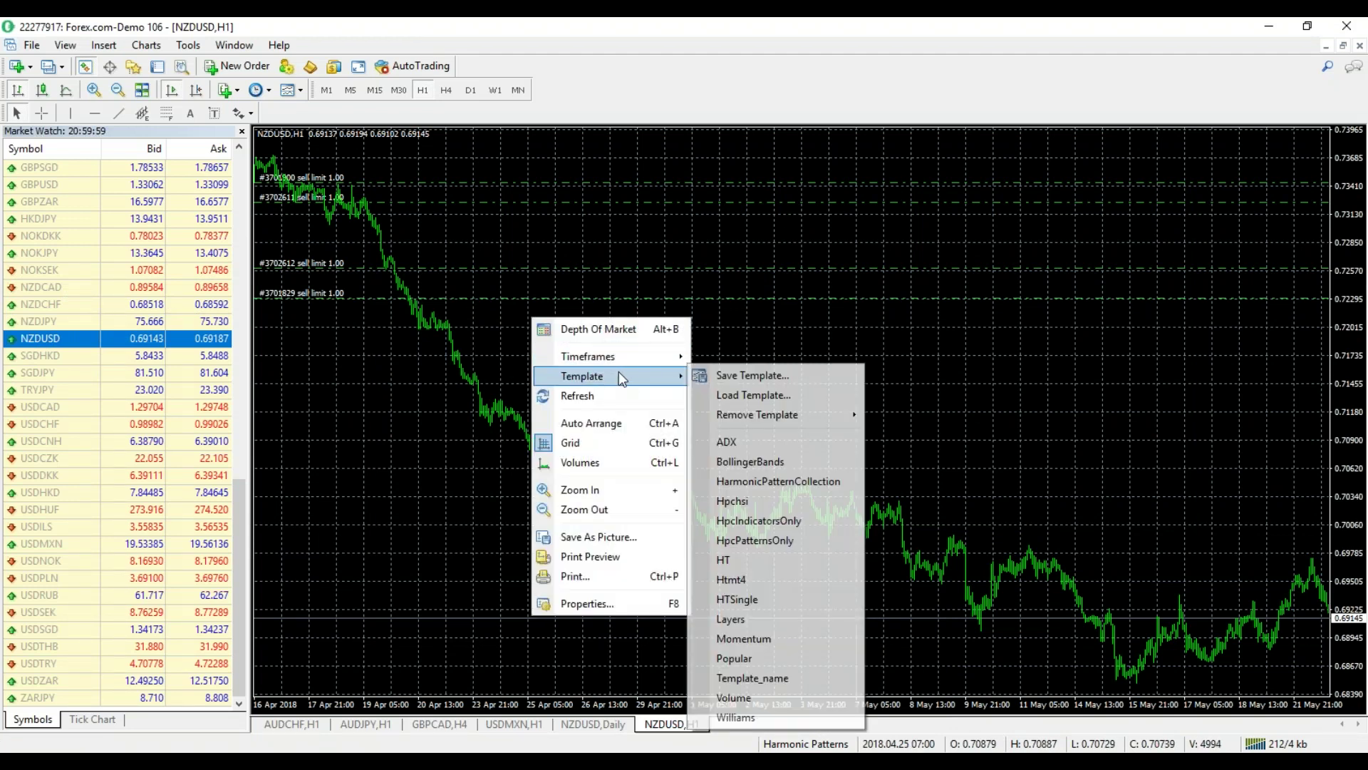
{"action": "left_click", "coordinate": [804, 483]}
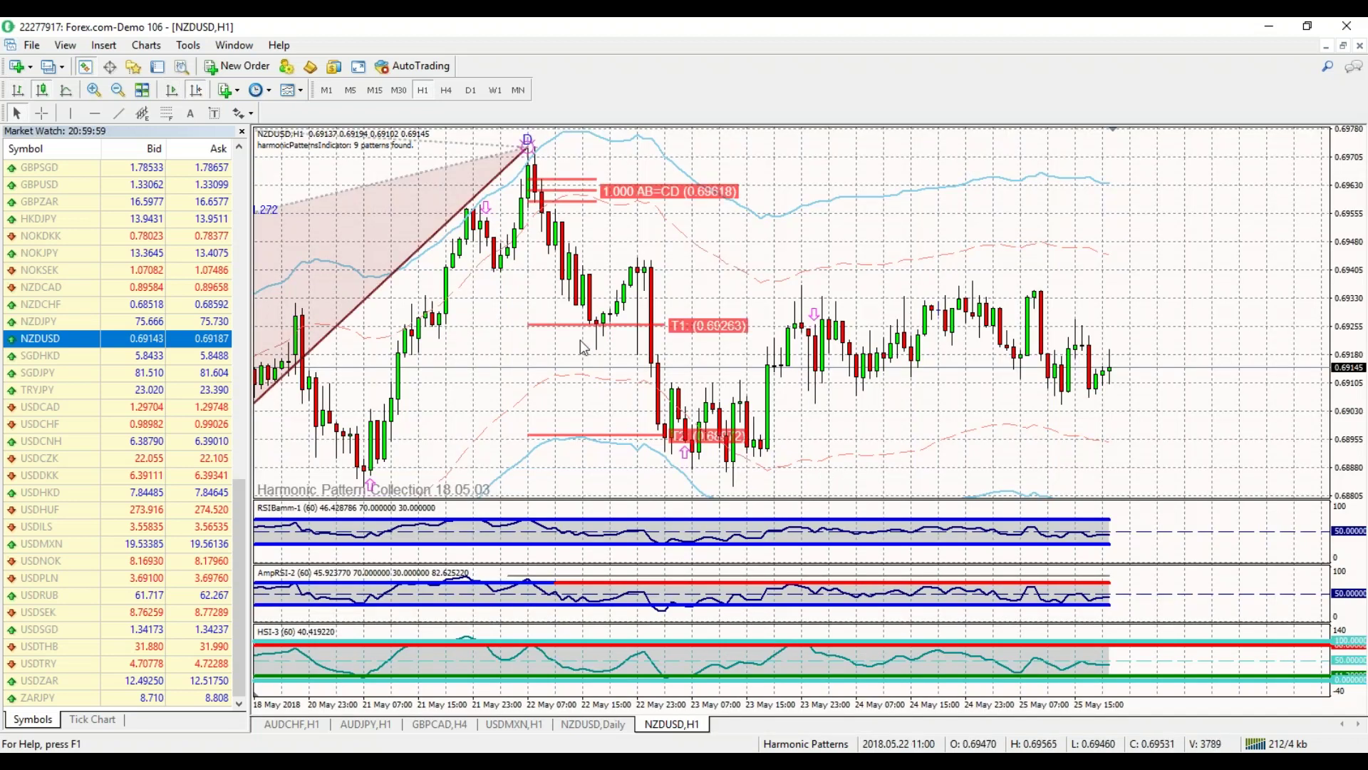
Scroll to earlier bars and make the RSIBamm, AmpRSI and HSI indicator panes taller.
{"action": "left_click_drag", "start_coordinate": [781, 332], "coordinate": [976, 326]}
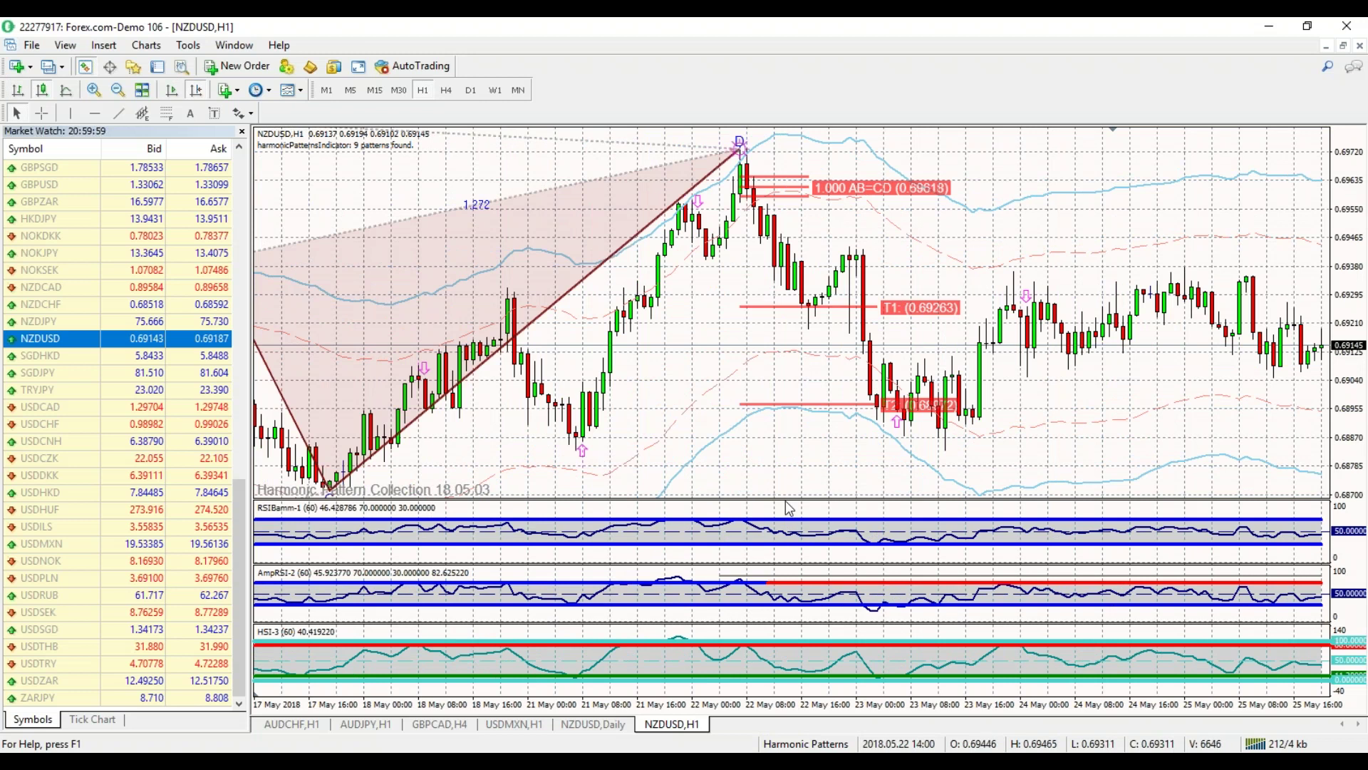
{"action": "left_click_drag", "start_coordinate": [787, 496], "coordinate": [781, 417]}
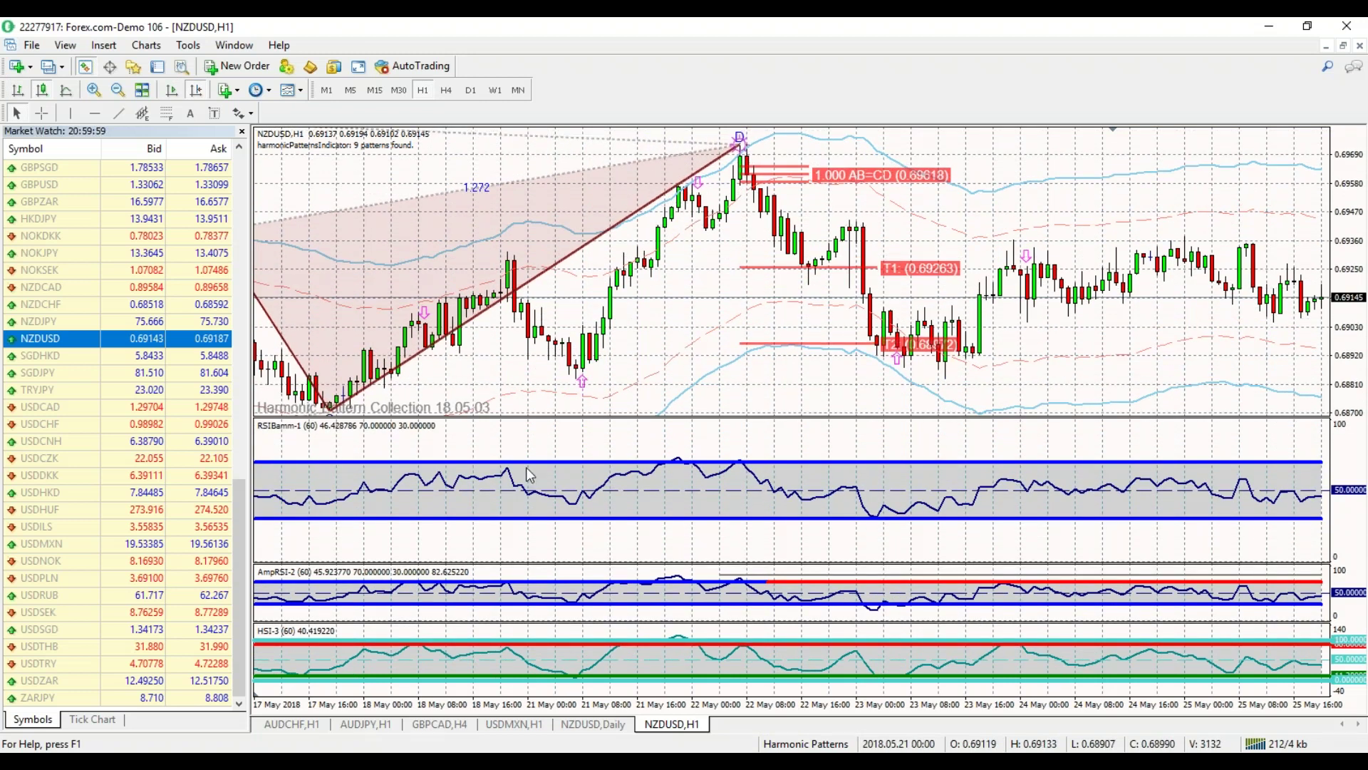
{"action": "left_click_drag", "start_coordinate": [611, 563], "coordinate": [602, 512]}
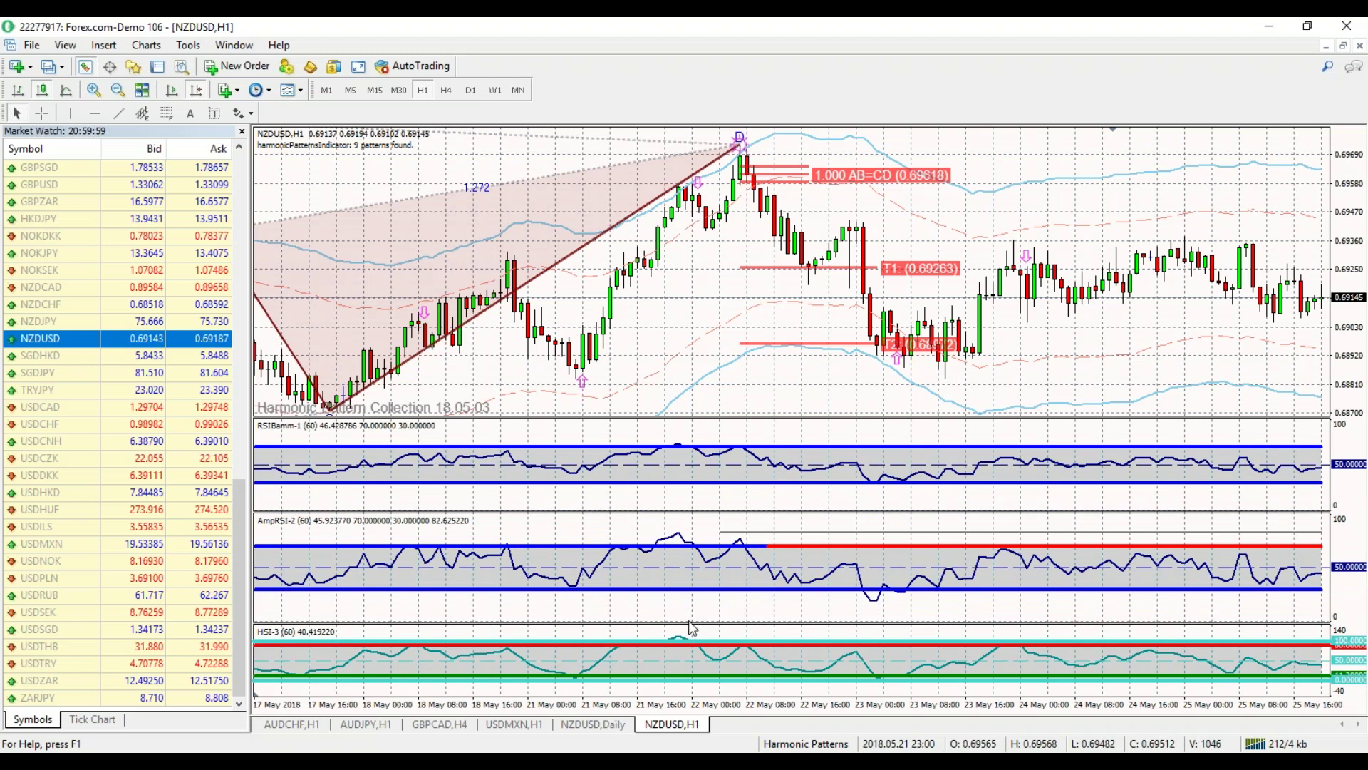
{"action": "left_click_drag", "start_coordinate": [696, 624], "coordinate": [698, 592]}
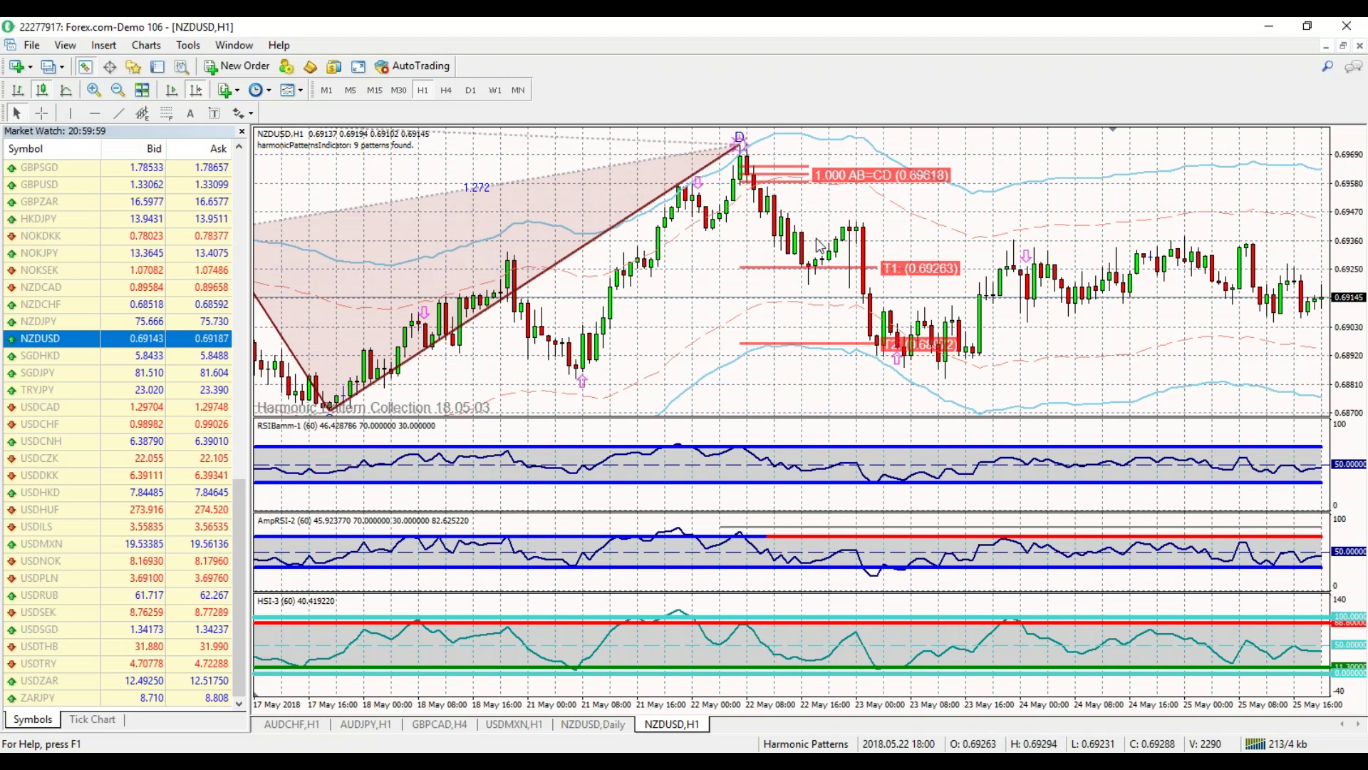
Scroll back in time and compress the time axis so the Deep Crab and Gartley fit.
{"action": "key", "text": "Left"}
{"action": "key", "text": "Left"}
{"action": "key", "text": "Left"}
{"action": "key", "text": "Left"}
{"action": "key", "text": "Left"}
{"action": "key", "text": "Left"}
{"action": "key", "text": "Left"}
{"action": "key", "text": "Left"}
{"action": "key", "text": "Left"}
{"action": "key", "text": "Left"}
{"action": "key", "text": "Left"}
{"action": "key", "text": "Left"}
{"action": "key", "text": "Left"}
{"action": "key", "text": "Left"}
{"action": "key", "text": "Left"}
{"action": "key", "text": "Left"}
{"action": "key", "text": "Left"}
{"action": "key", "text": "Left"}
{"action": "key", "text": "Left"}
{"action": "key", "text": "Left"}
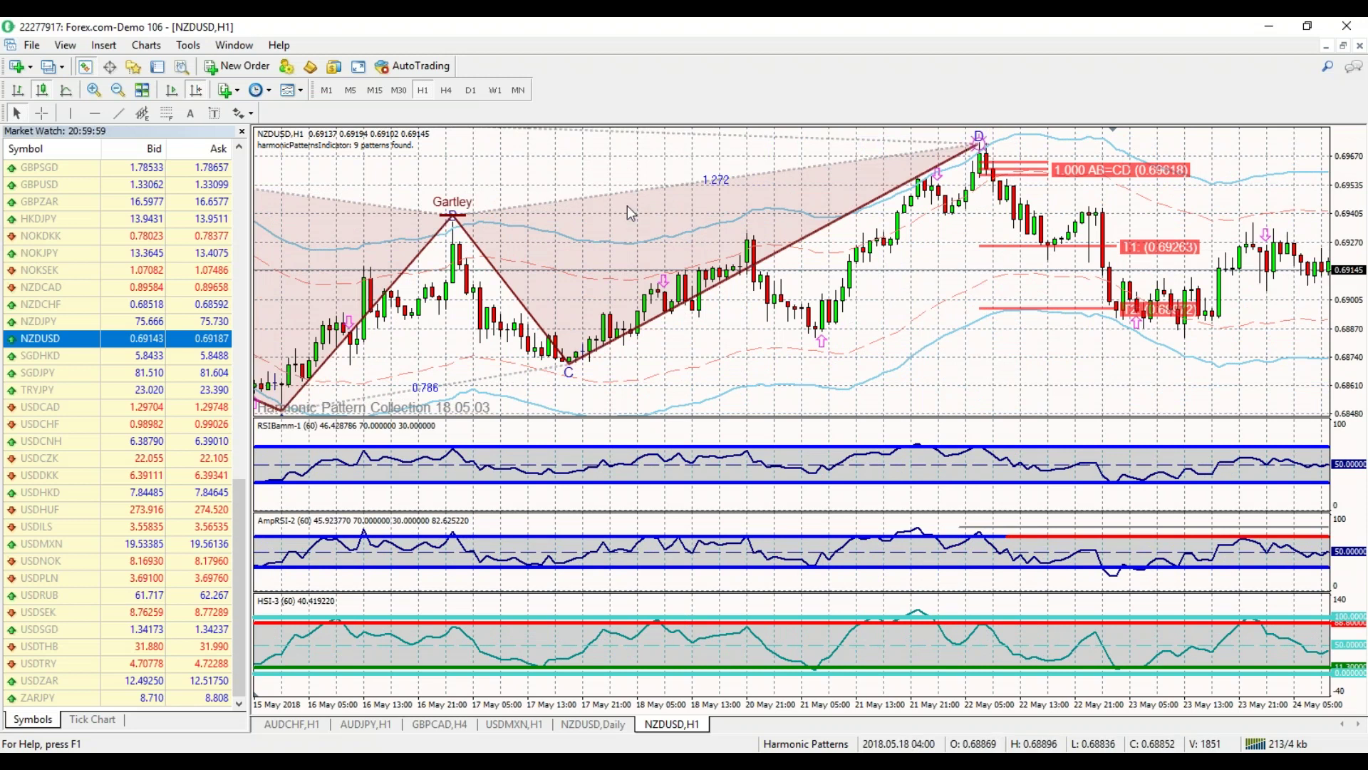
{"action": "left_click_drag", "start_coordinate": [597, 166], "coordinate": [525, 165]}
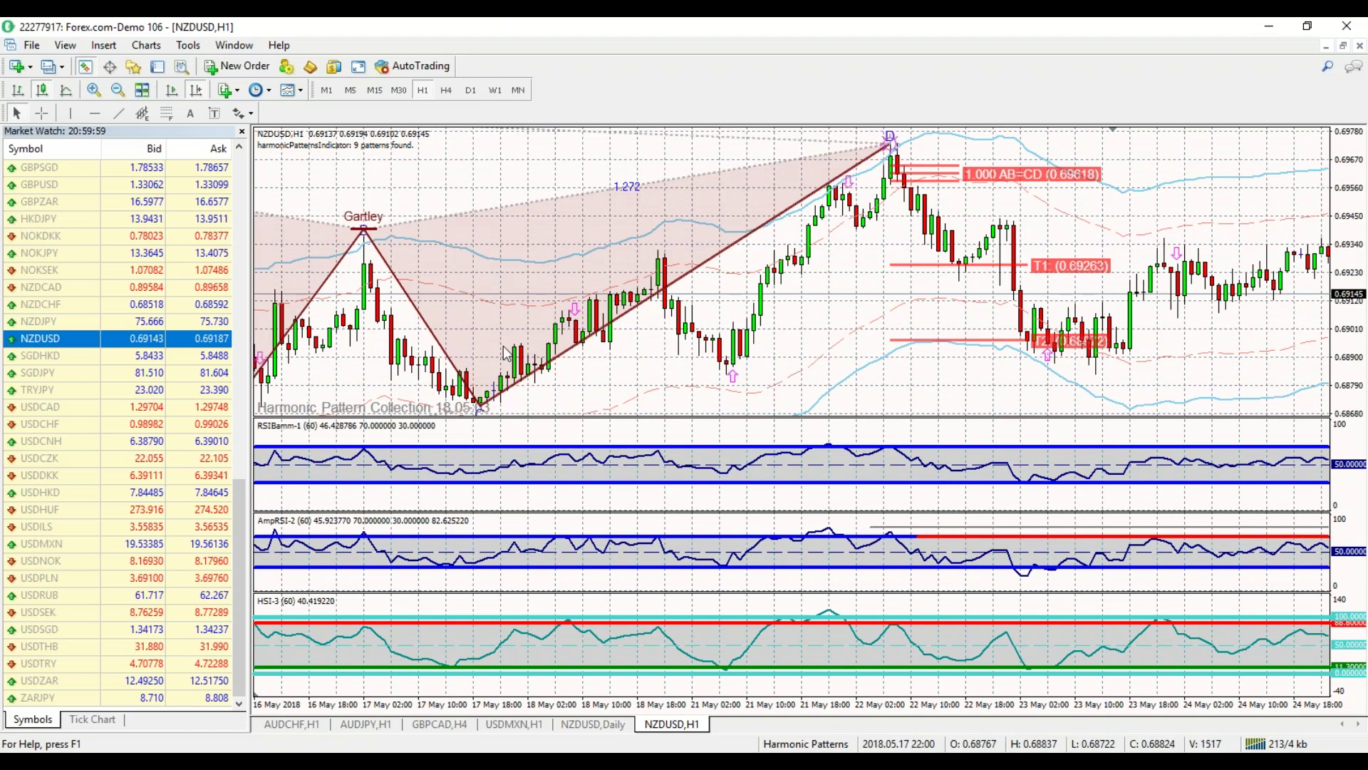
{"action": "left_click_drag", "start_coordinate": [664, 709], "coordinate": [652, 406]}
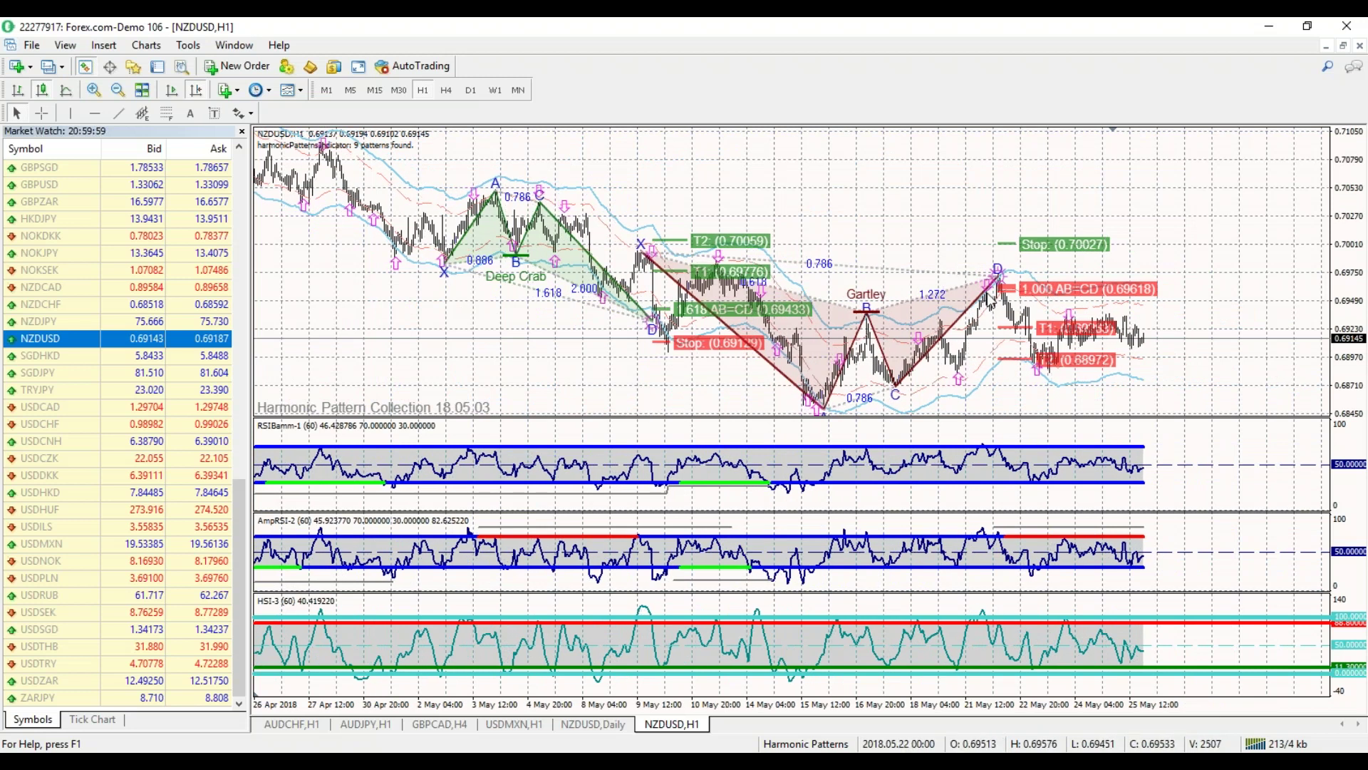
{"action": "left_click_drag", "start_coordinate": [919, 706], "coordinate": [859, 700]}
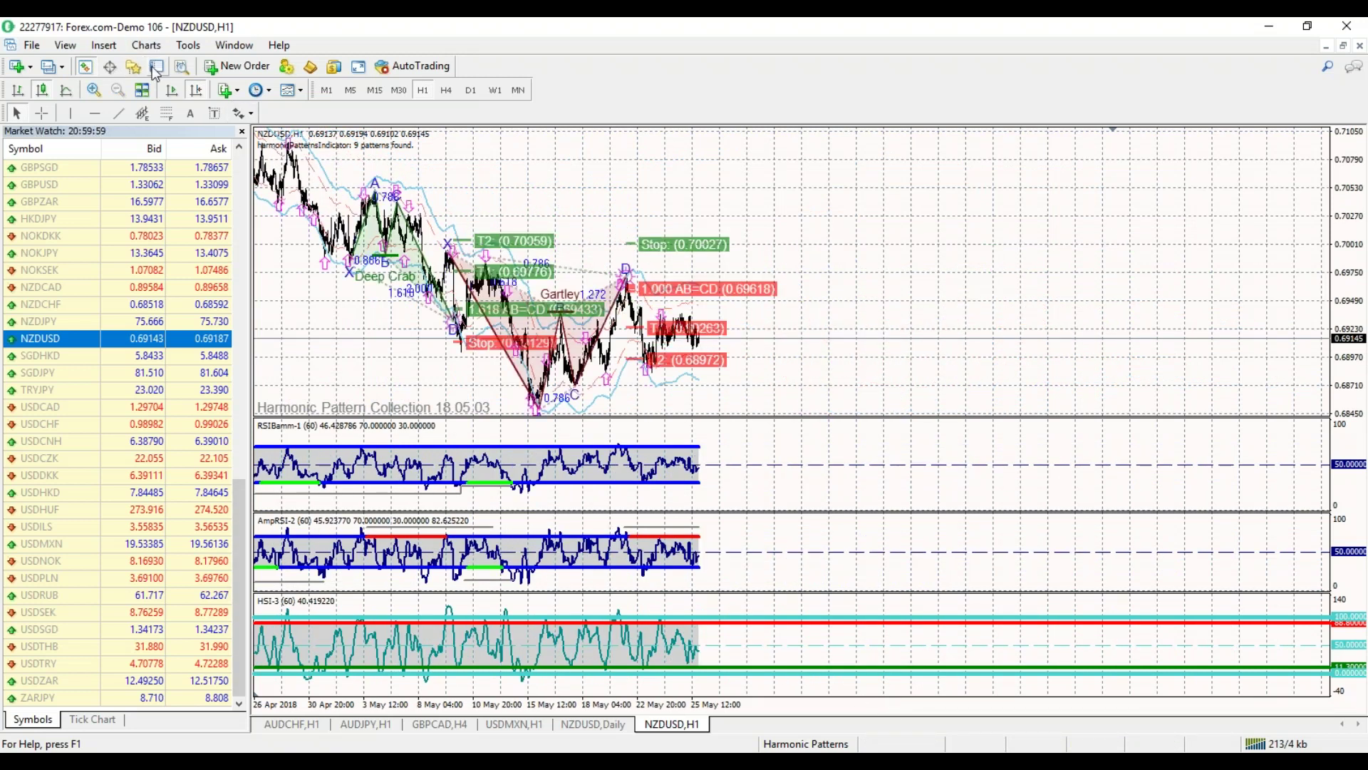
Zoom the chart in twice and scroll to the 2 May–21 May range.
{"action": "scroll", "coordinate": [597, 226], "scroll_direction": "left", "scroll_amount": 5}
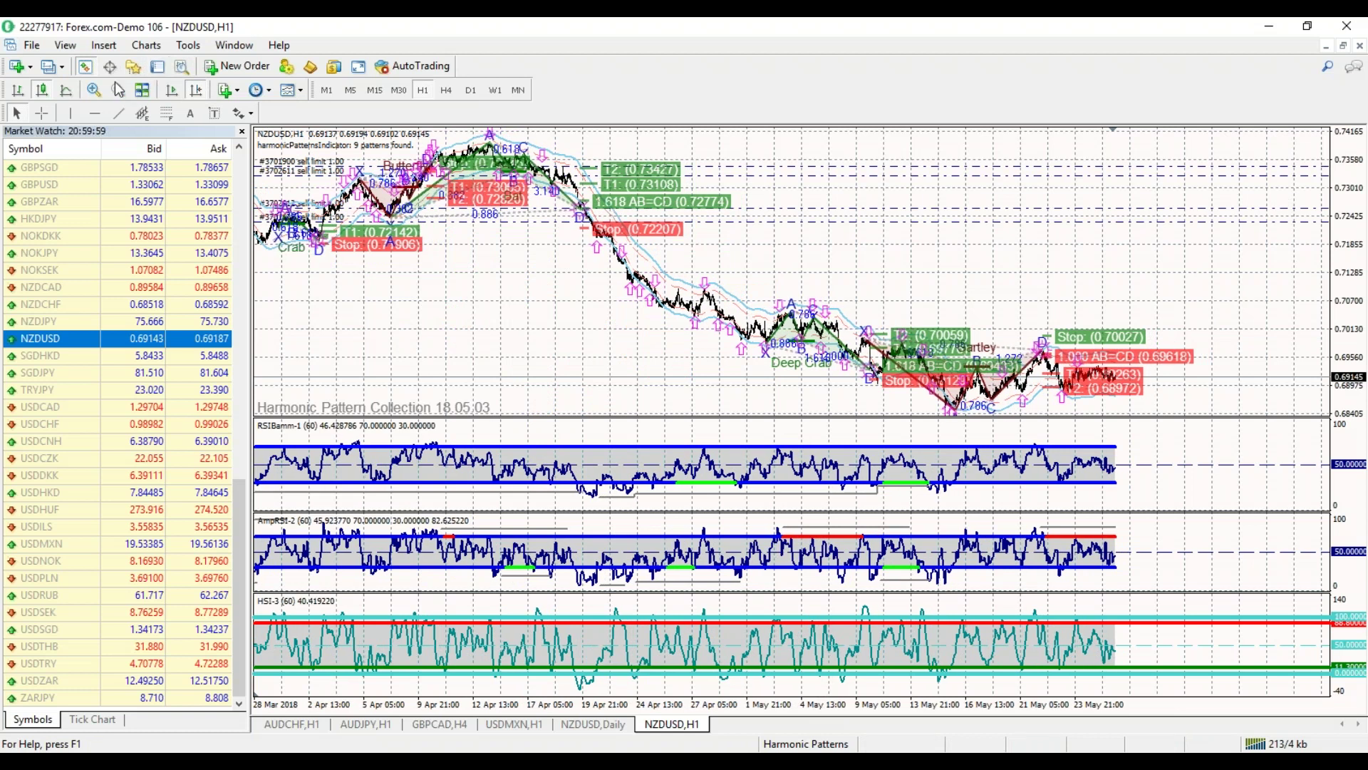
{"action": "left_click", "coordinate": [93, 90]}
{"action": "scroll", "coordinate": [970, 344], "scroll_direction": "down", "scroll_amount": 3}
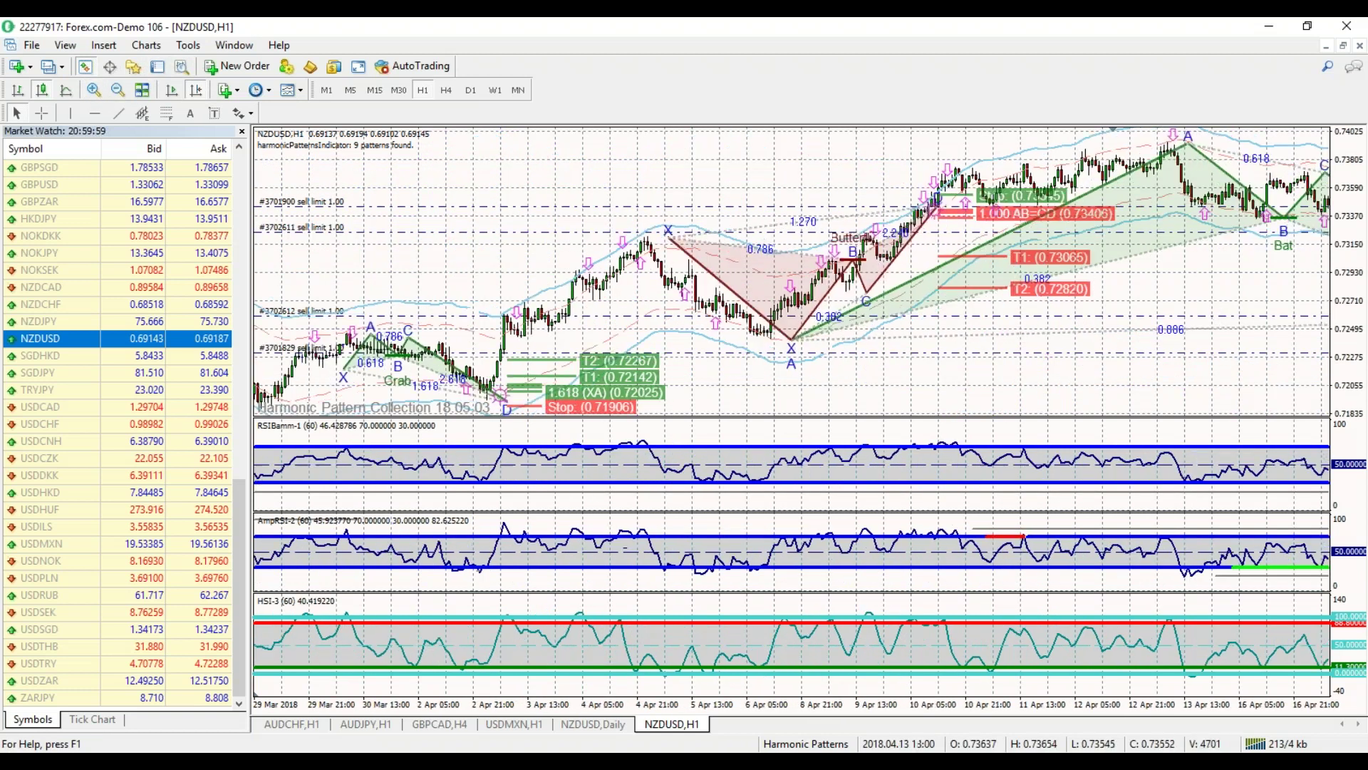
{"action": "key", "text": "plus"}
{"action": "scroll", "coordinate": [1109, 189], "scroll_direction": "down", "scroll_amount": 10}
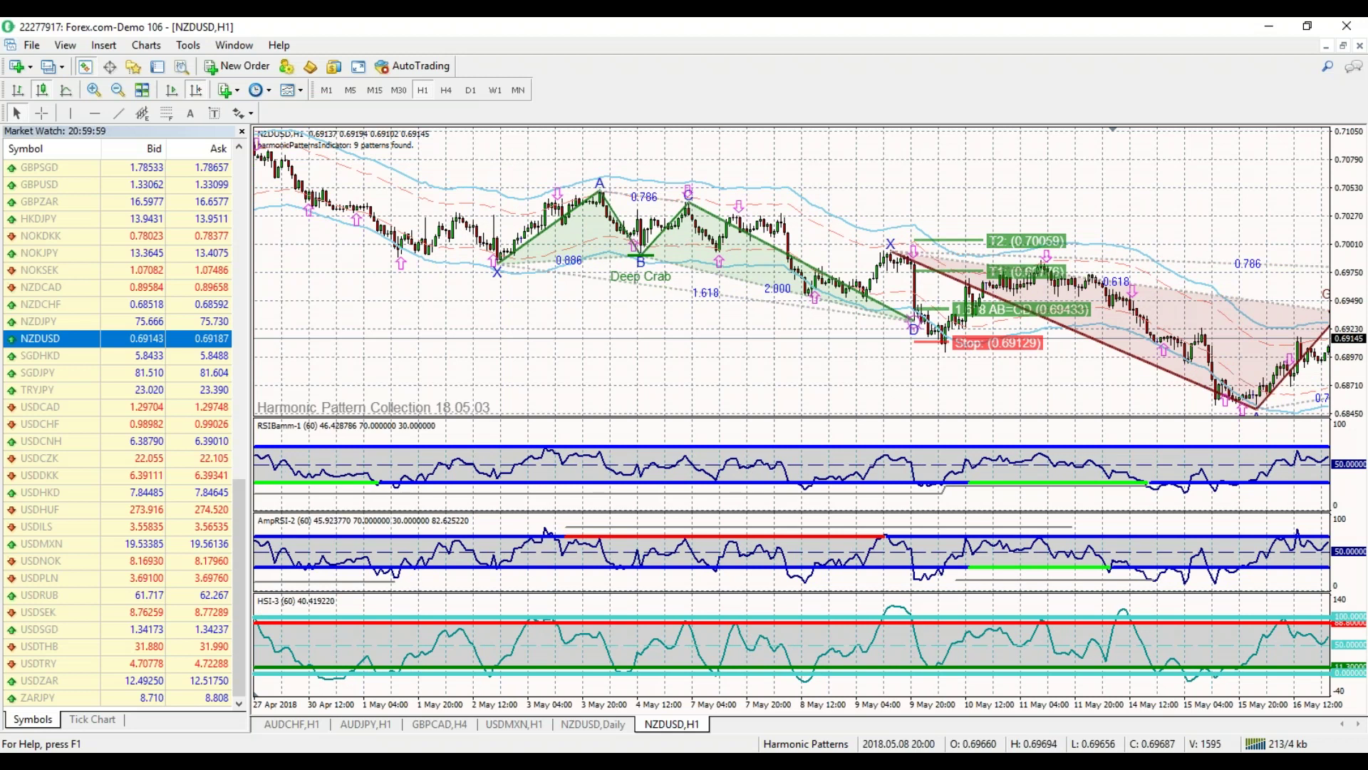
{"action": "scroll", "coordinate": [815, 186], "scroll_direction": "down", "scroll_amount": 6}
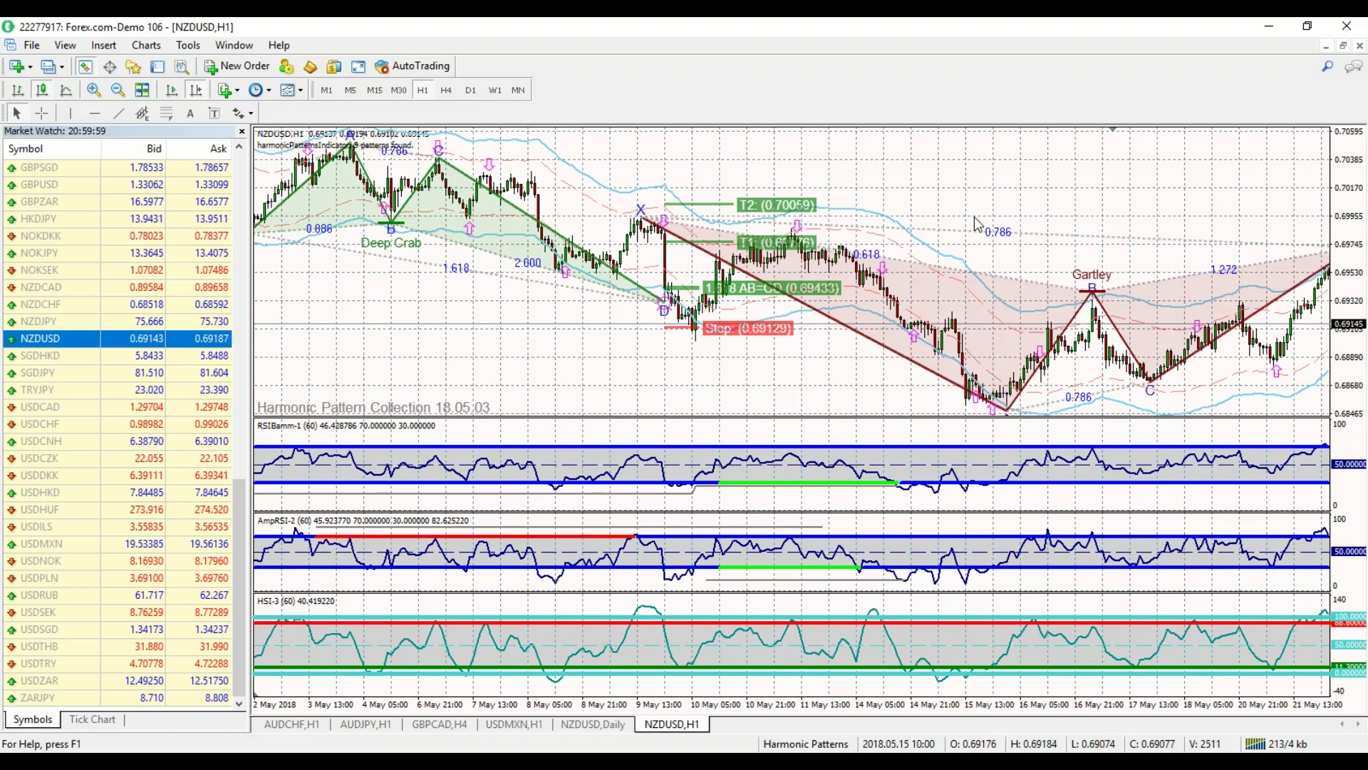
Move to the later May bars through 25 May and compress the price scale to fit.
{"action": "left_click_drag", "start_coordinate": [1190, 186], "coordinate": [801, 257]}
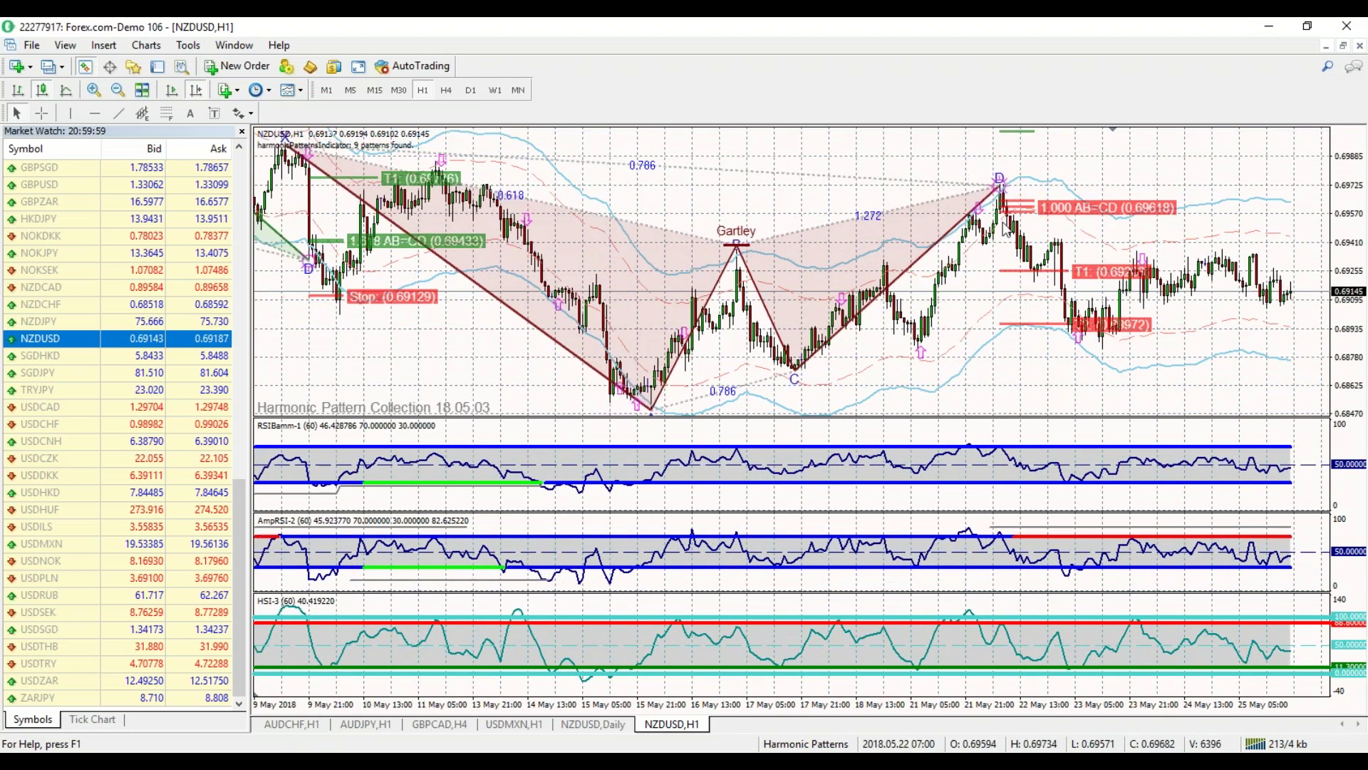
{"action": "left_click_drag", "start_coordinate": [1354, 224], "coordinate": [1352, 281]}
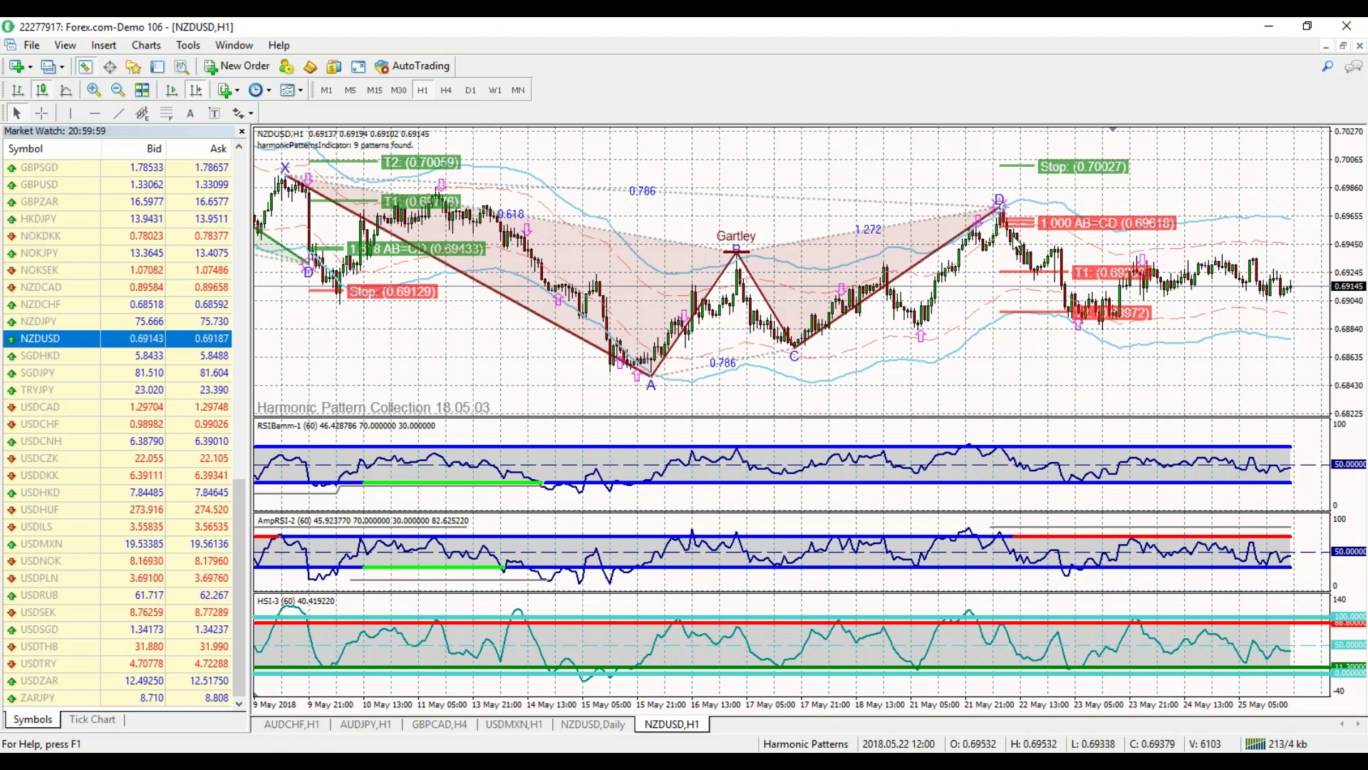
{"action": "left_click_drag", "start_coordinate": [1030, 242], "coordinate": [795, 360]}
Apply the HpcPatternsOnly template and scroll to earlier bars.
{"action": "right_click", "coordinate": [795, 358]}
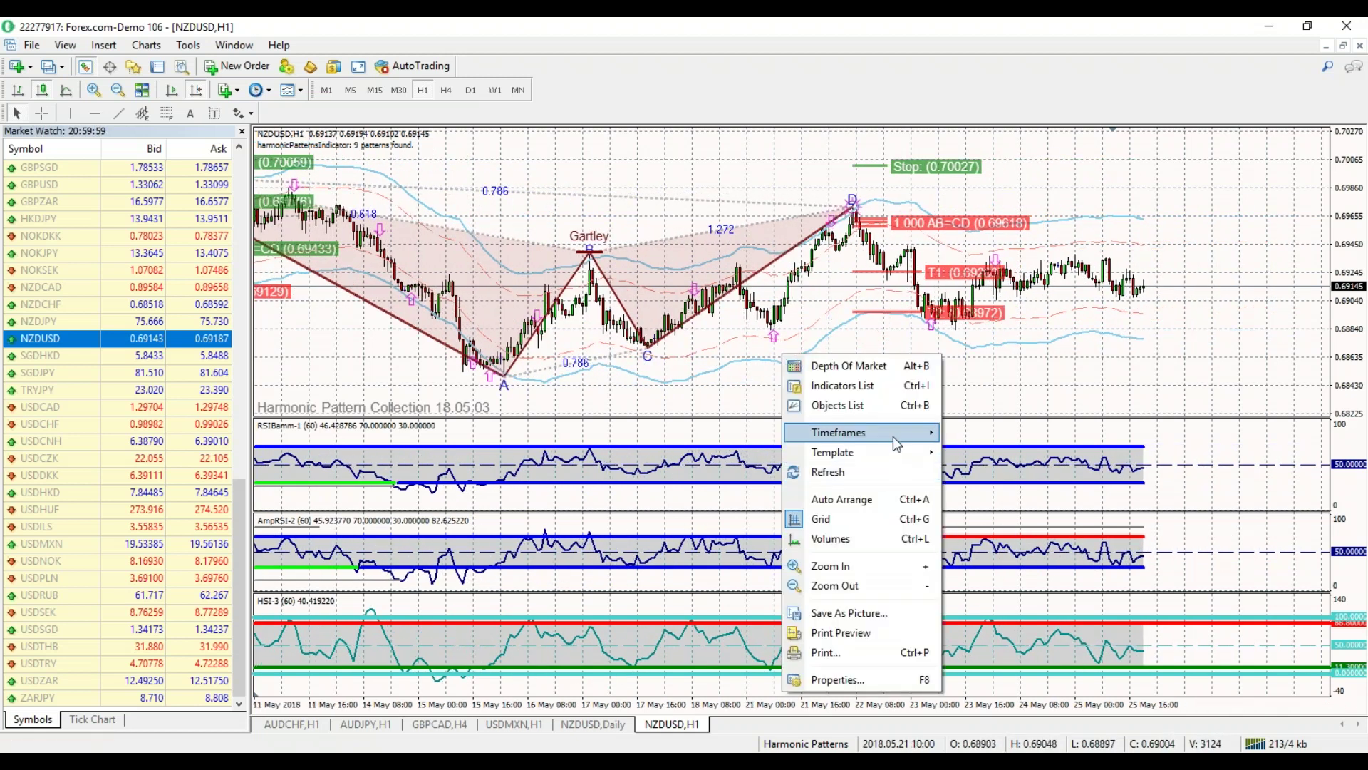
{"action": "mouse_move", "coordinate": [892, 440]}
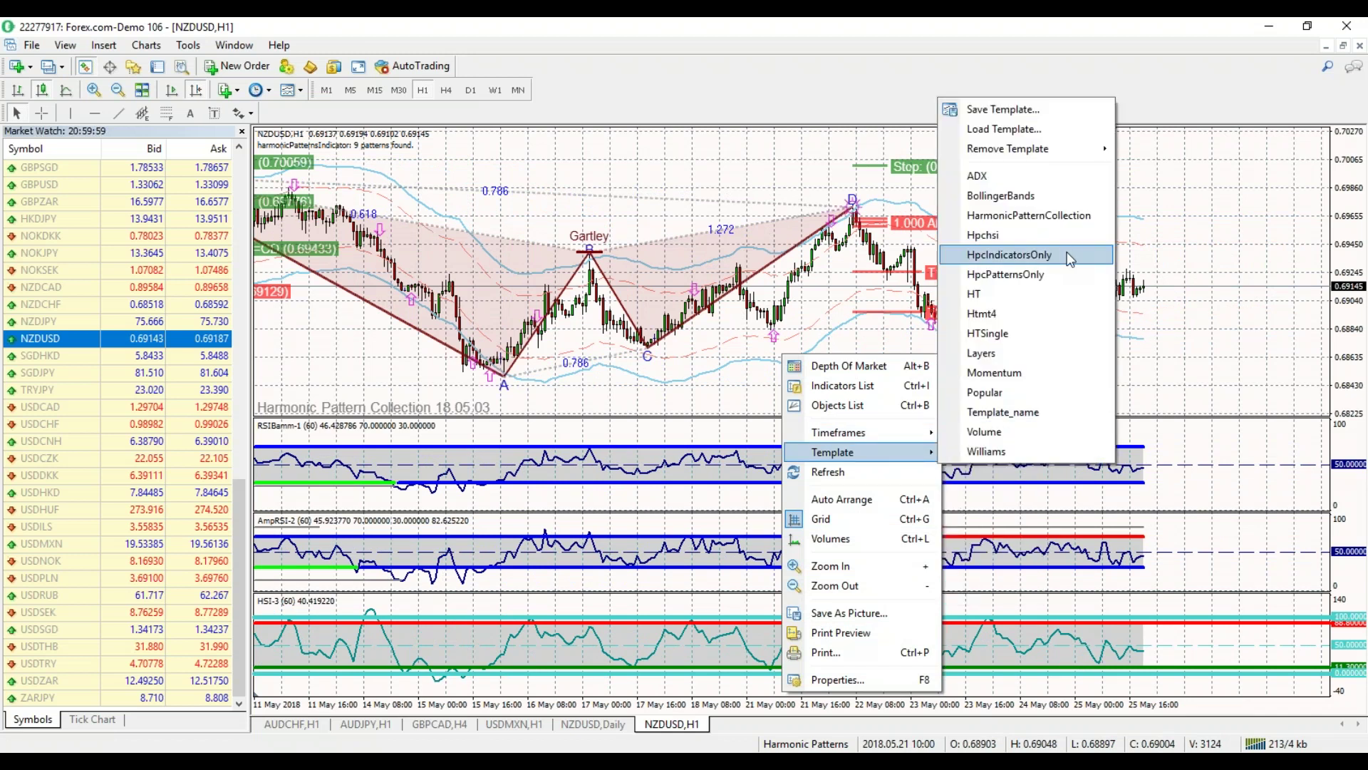
{"action": "left_click", "coordinate": [1068, 276]}
{"action": "left_click_drag", "start_coordinate": [798, 300], "coordinate": [969, 322]}
Switch to the HpcIndicatorsOnly template and leave empty space at the chart's right edge.
{"action": "right_click", "coordinate": [696, 335]}
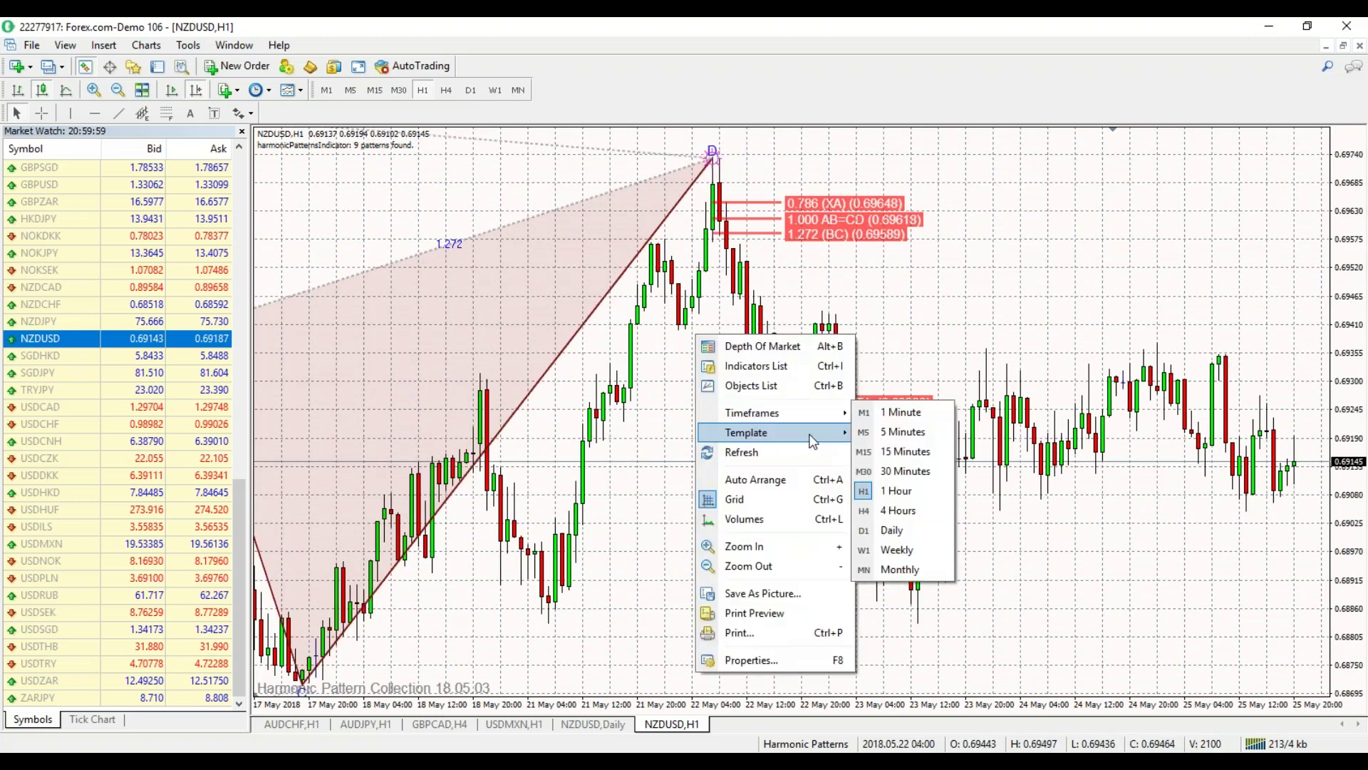
{"action": "mouse_move", "coordinate": [798, 433]}
{"action": "left_click", "coordinate": [947, 573]}
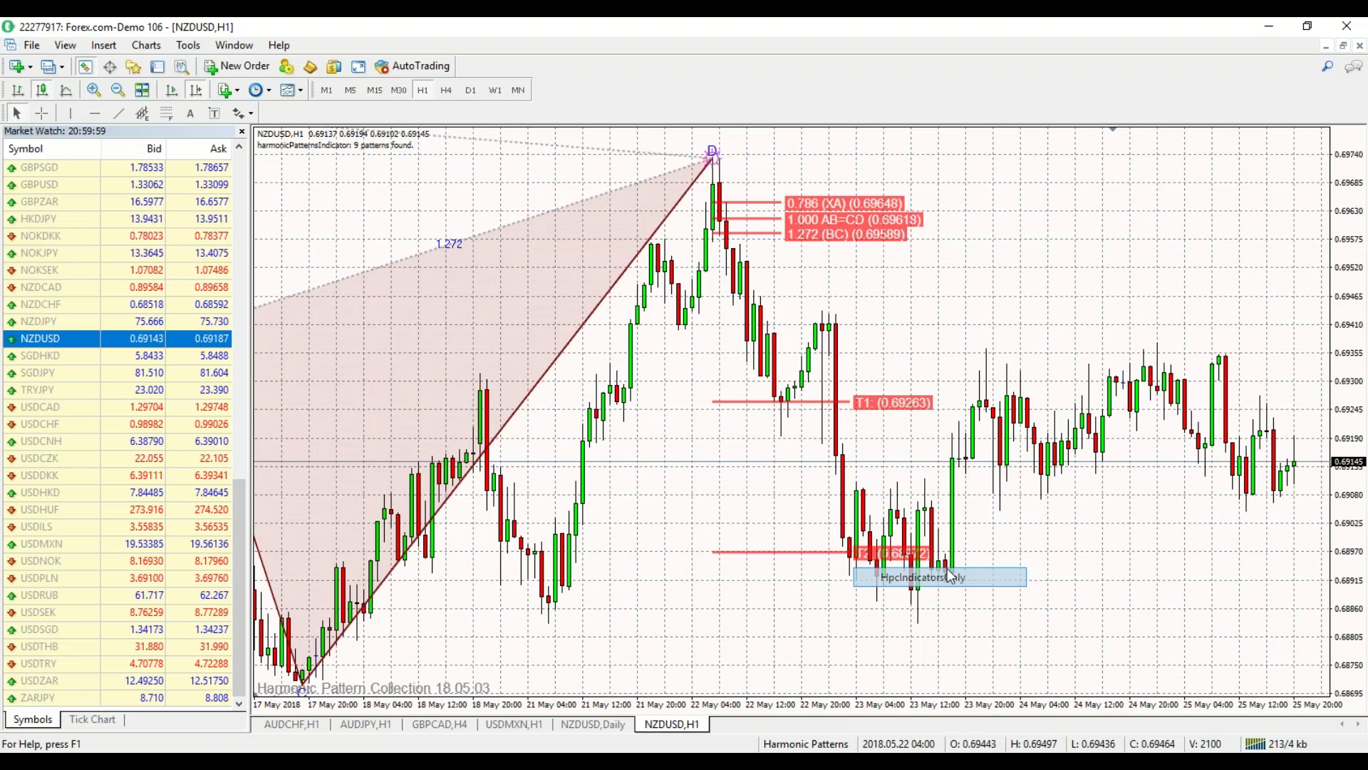
{"action": "left_click_drag", "start_coordinate": [826, 349], "coordinate": [684, 352]}
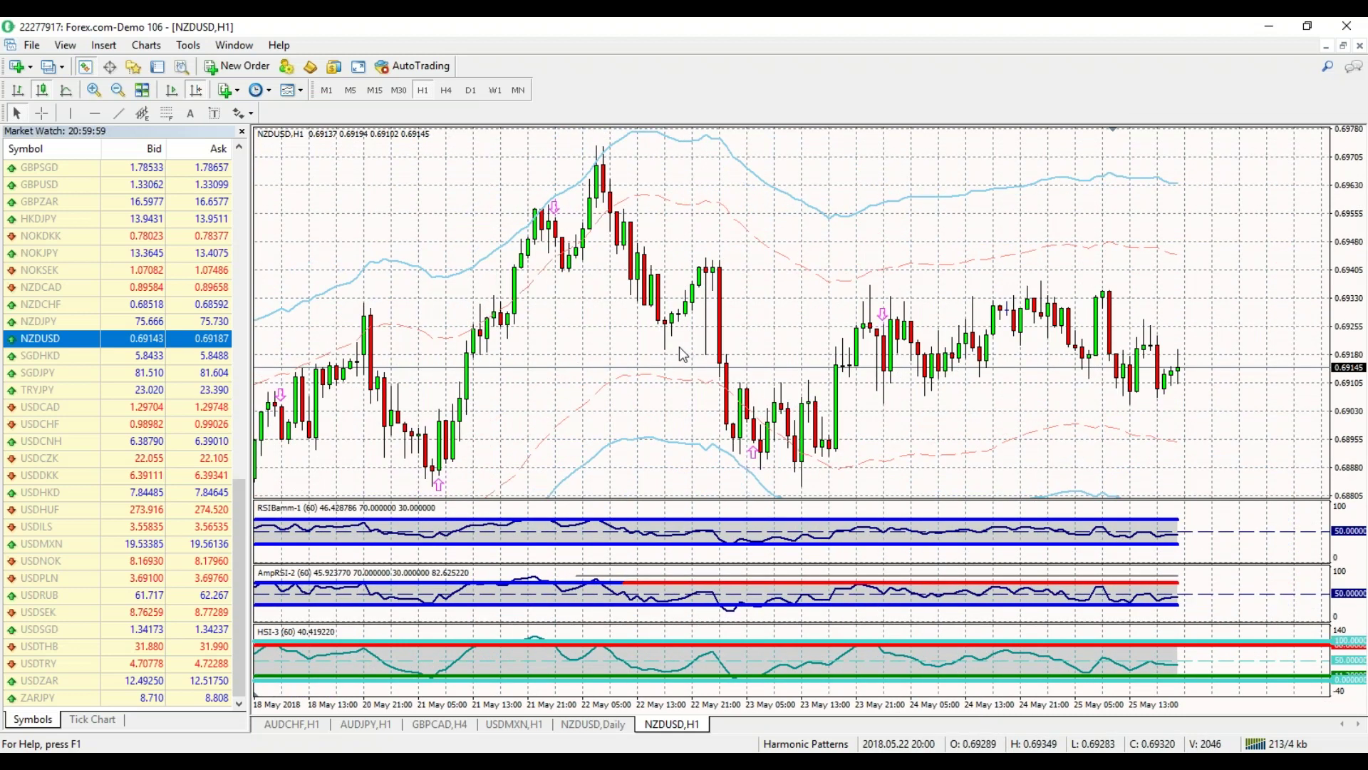
Load the HTSingle chart template.
{"action": "right_click", "coordinate": [651, 331]}
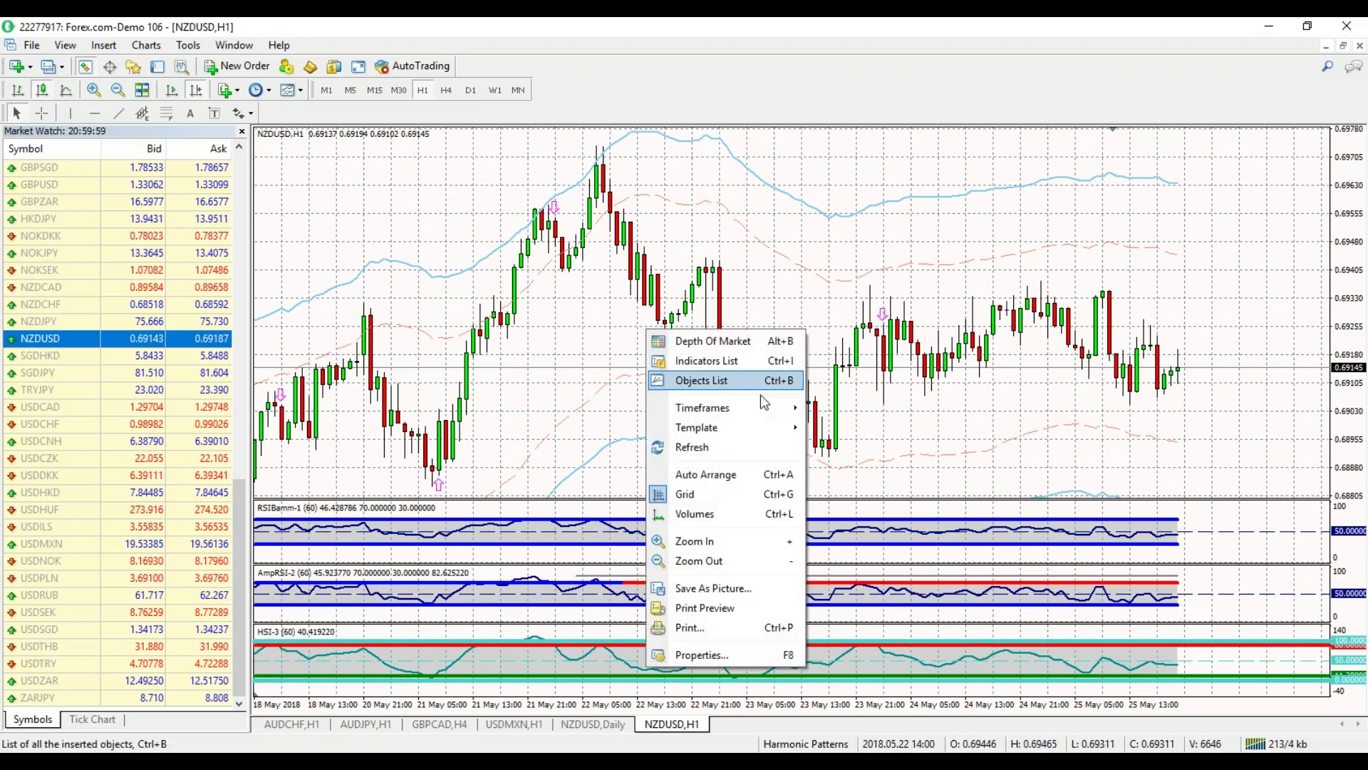
{"action": "mouse_move", "coordinate": [766, 427]}
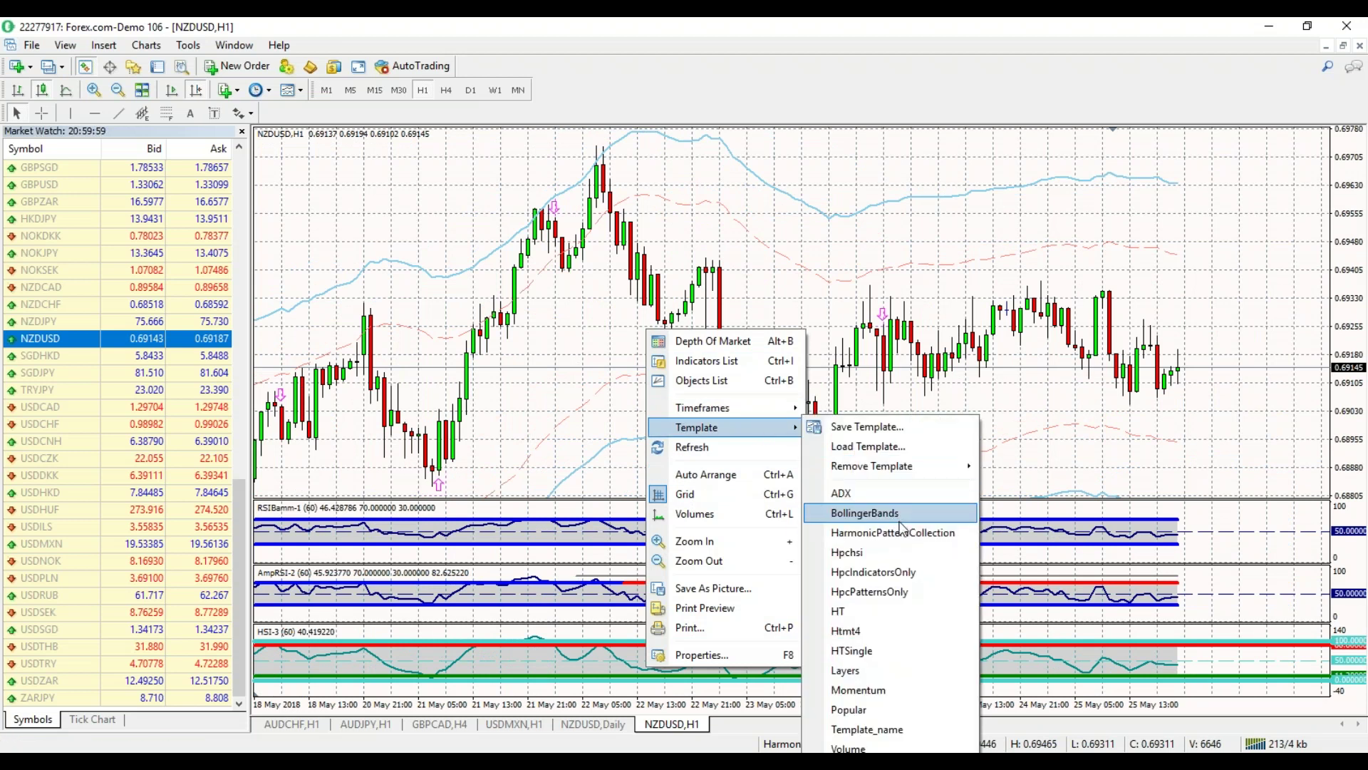
{"action": "left_click", "coordinate": [914, 651]}
{"action": "scroll", "coordinate": [895, 314], "scroll_direction": "up", "scroll_amount": 10}
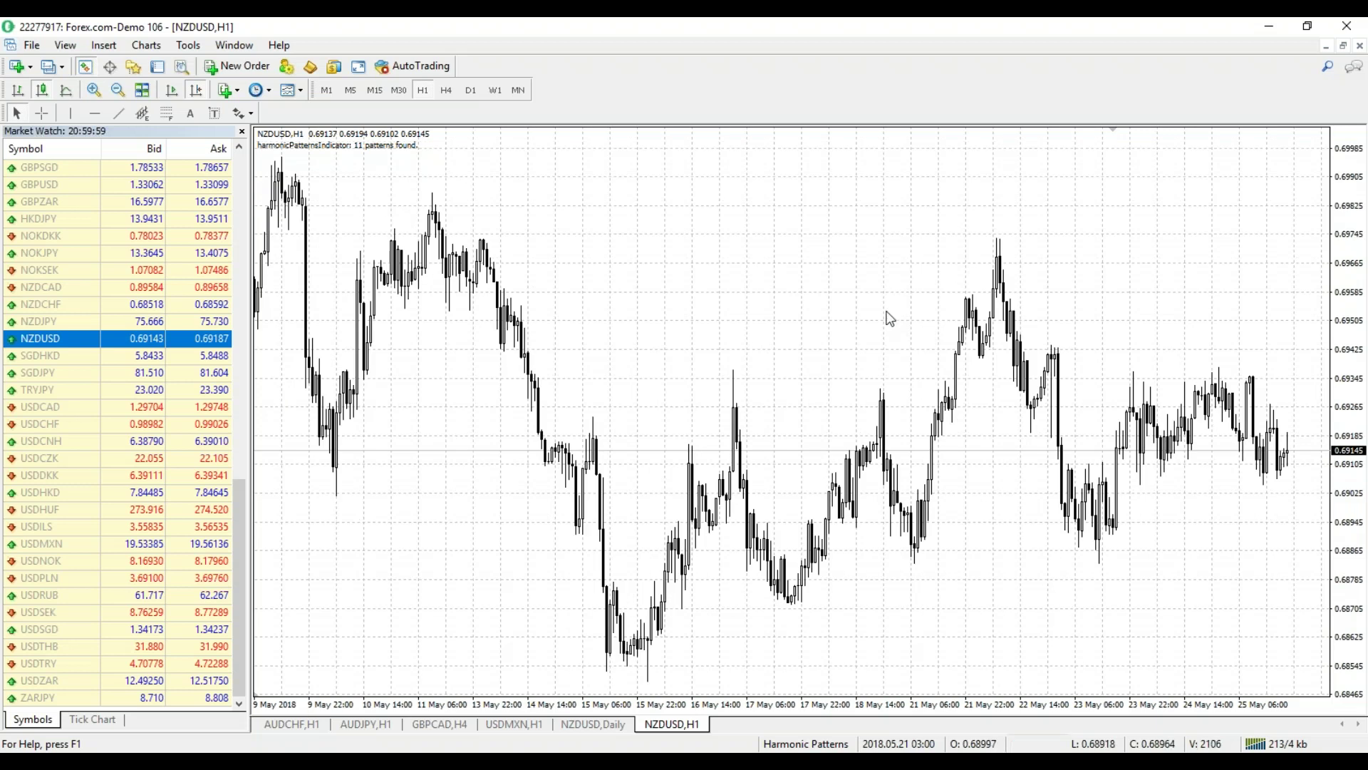
Reapply the HarmonicPatternCollection template to restore patterns, Bollinger bands and targets.
{"action": "right_click", "coordinate": [670, 281]}
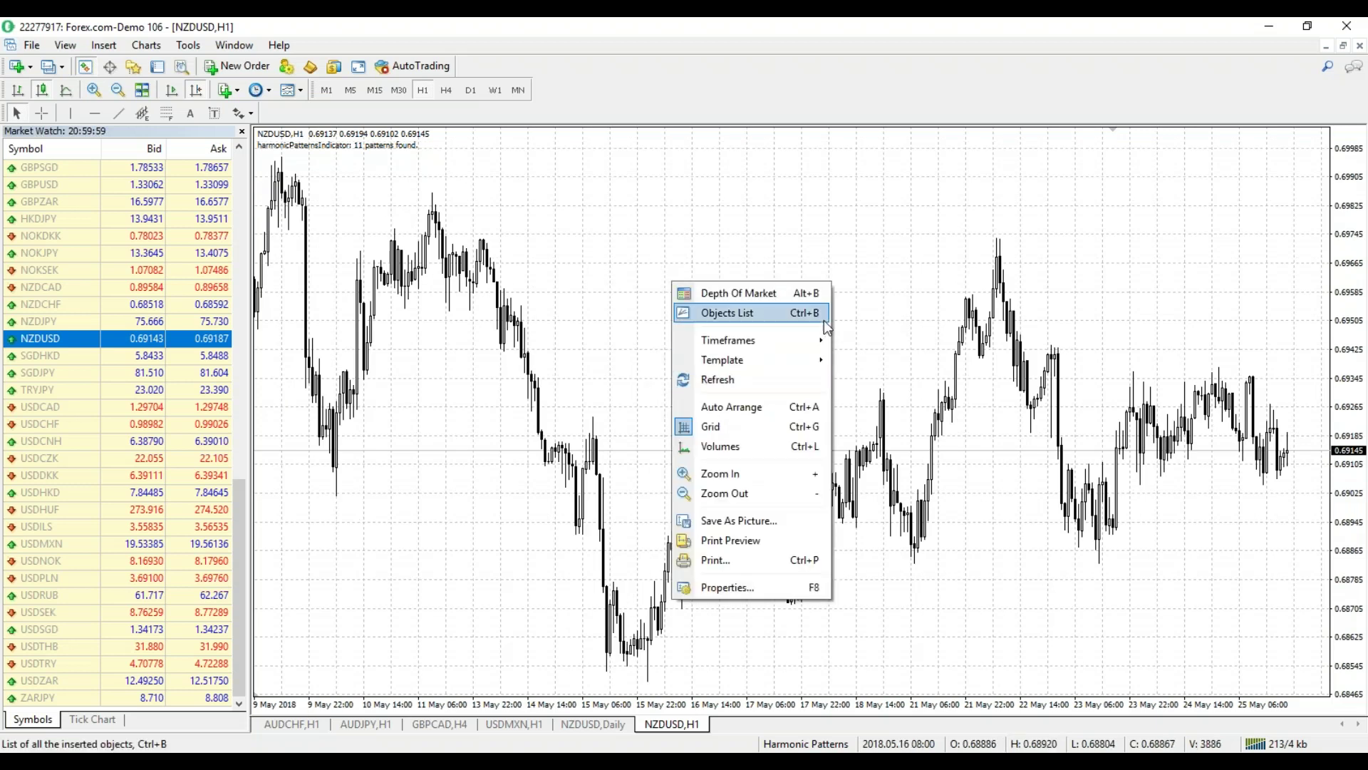
{"action": "mouse_move", "coordinate": [815, 352]}
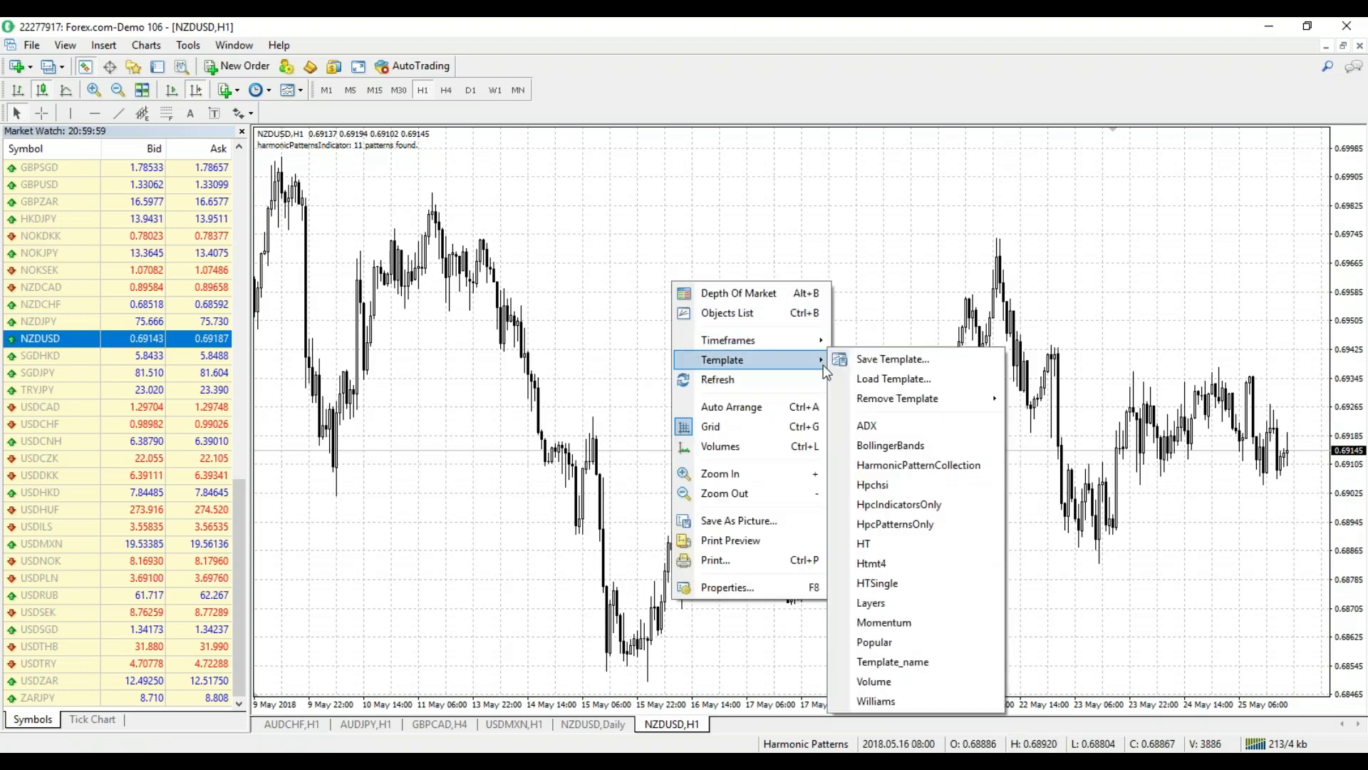
{"action": "left_click", "coordinate": [946, 465]}
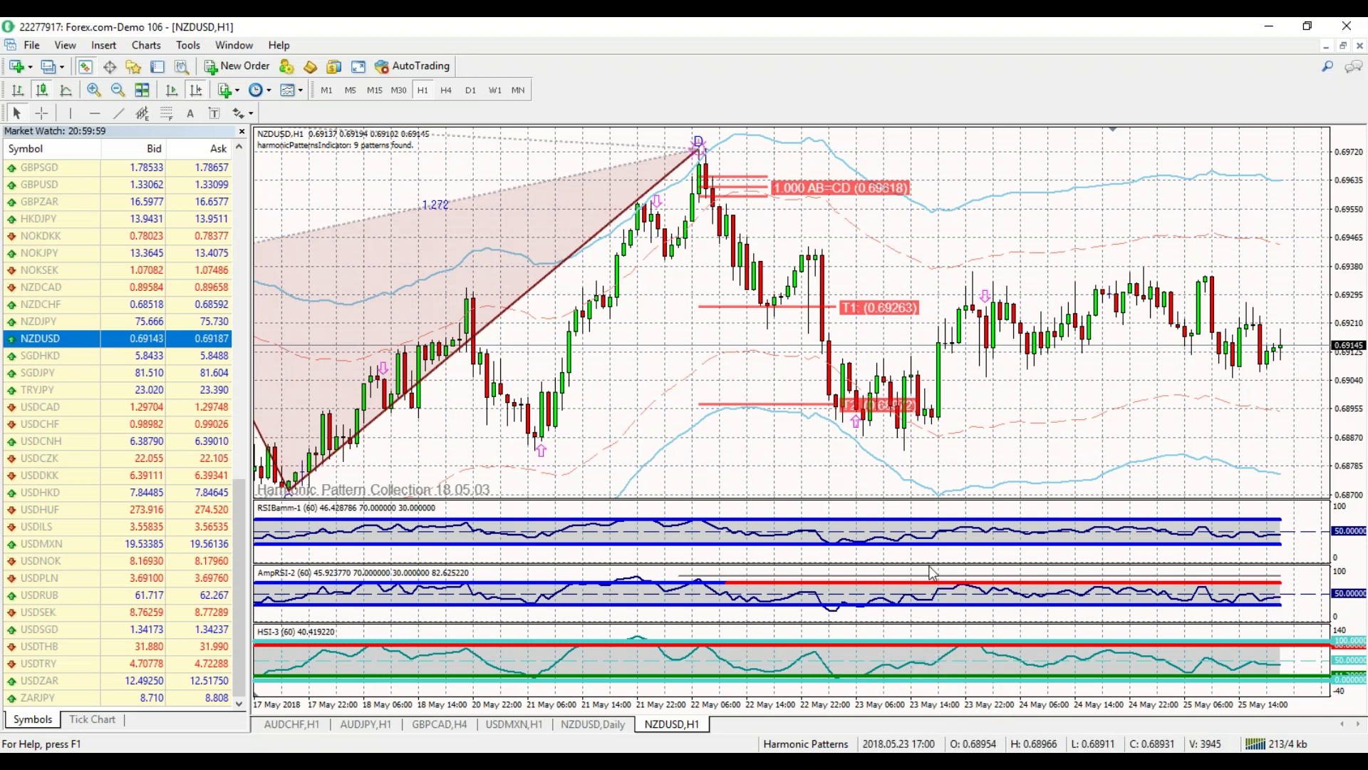
Shift to older bars and set the chart's colour scheme to Black On White in Properties.
{"action": "left_click_drag", "start_coordinate": [848, 321], "coordinate": [917, 320]}
{"action": "right_click", "coordinate": [901, 224]}
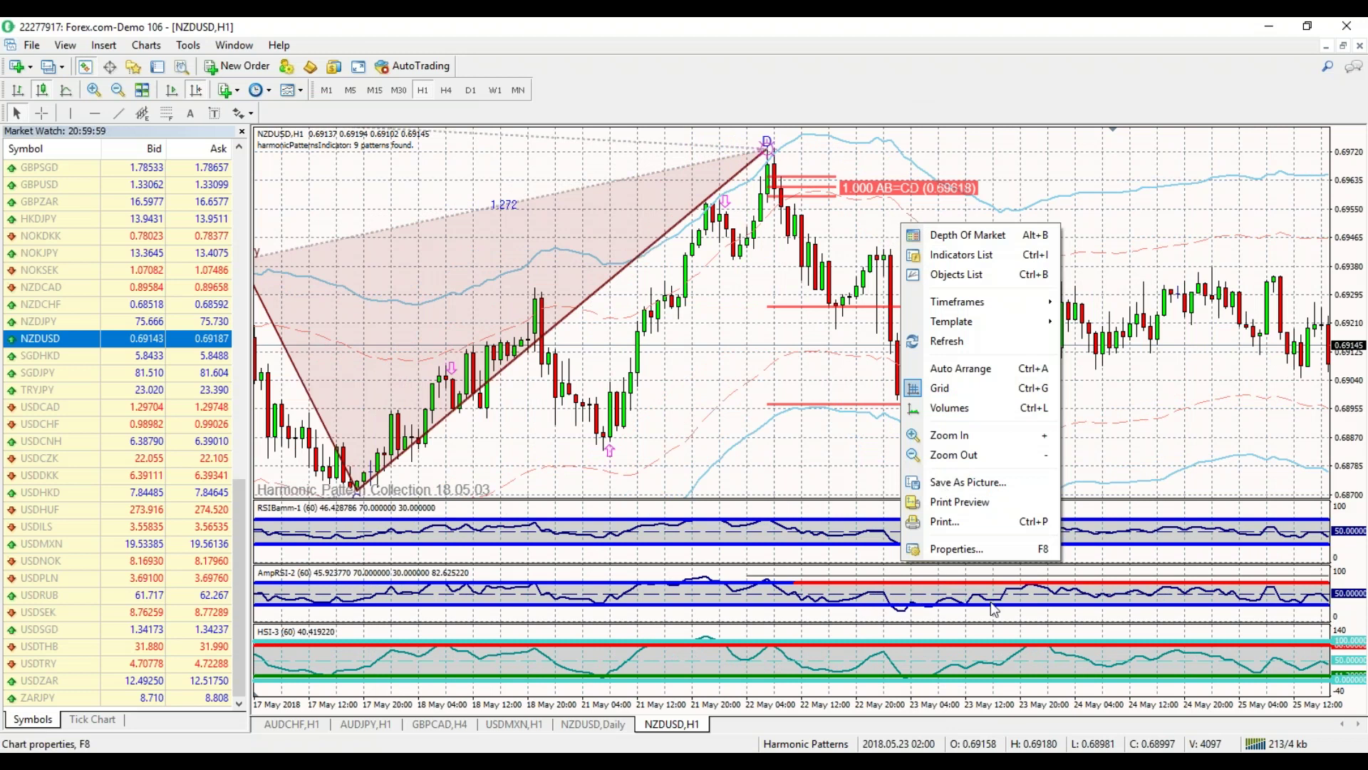
{"action": "left_click", "coordinate": [969, 549]}
{"action": "left_click", "coordinate": [705, 284]}
{"action": "left_click", "coordinate": [697, 323]}
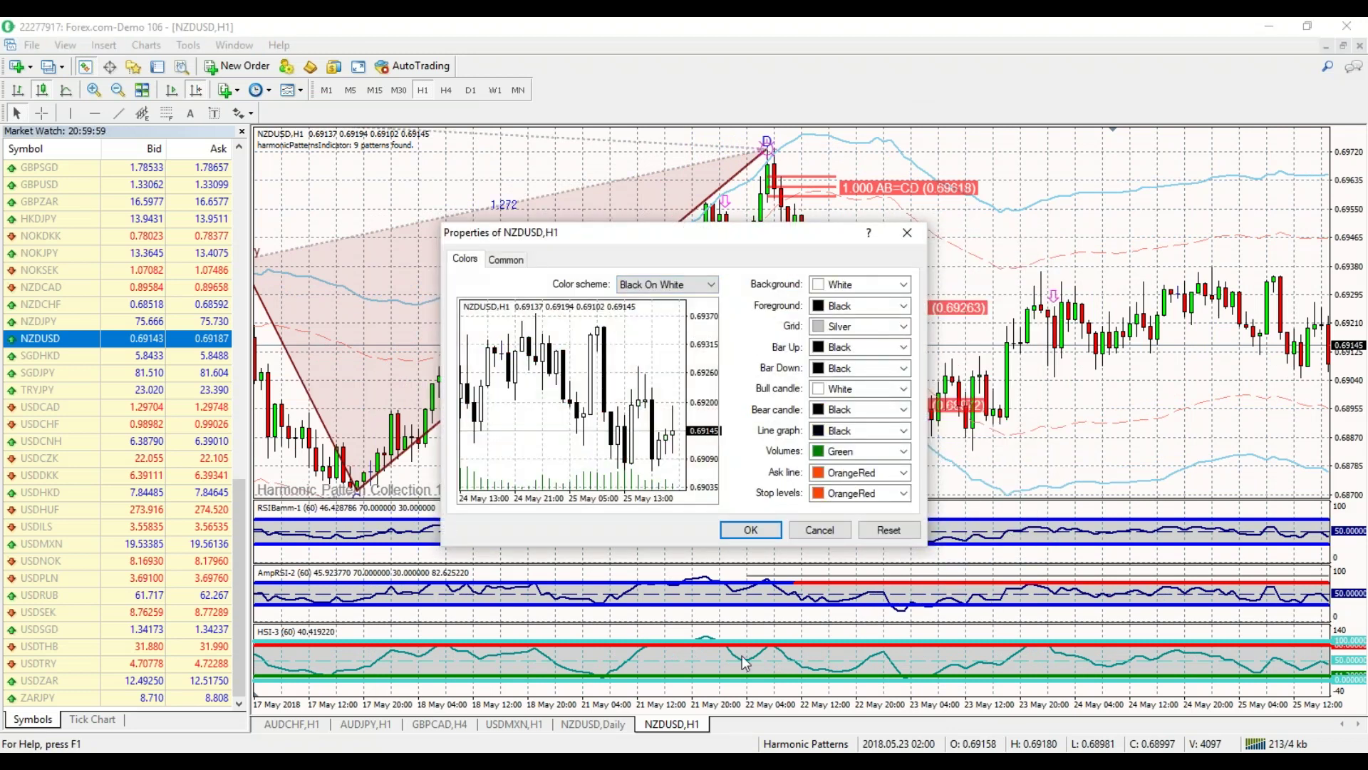
{"action": "left_click", "coordinate": [759, 531]}
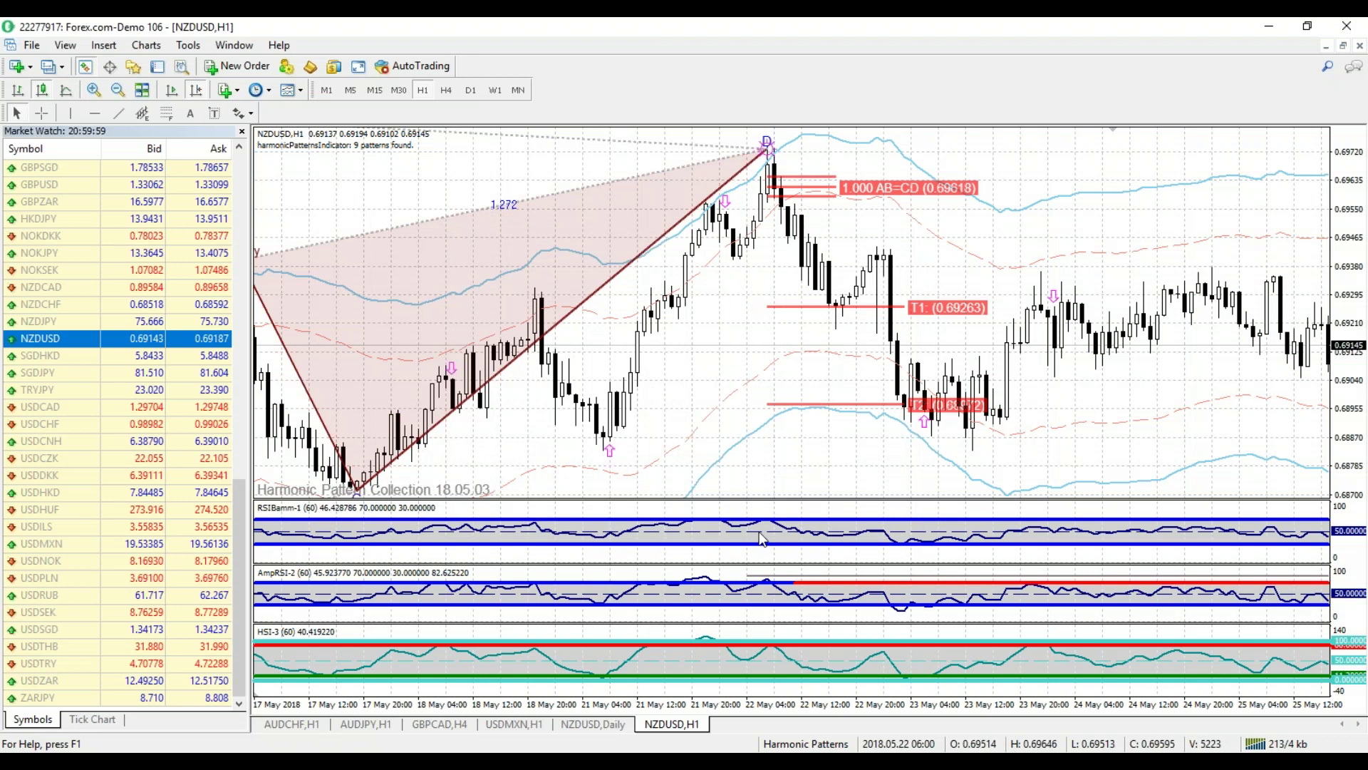
Delete the RSIBamm-1 and AmpRSI-2 panes, enlarge HSI-3, and compress the price scale.
{"action": "mouse_move", "coordinate": [892, 540]}
{"action": "right_click", "coordinate": [846, 527]}
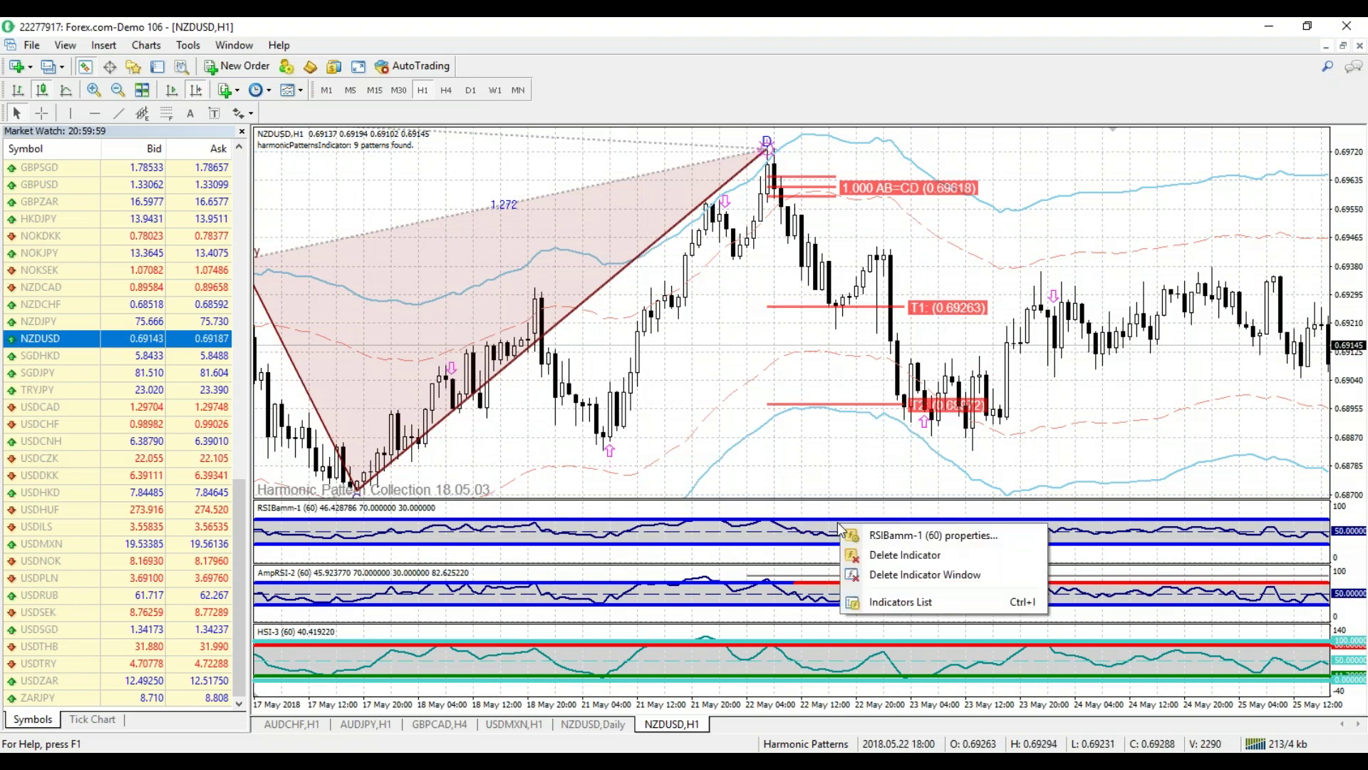
{"action": "left_click", "coordinate": [925, 574]}
{"action": "right_click", "coordinate": [916, 566]}
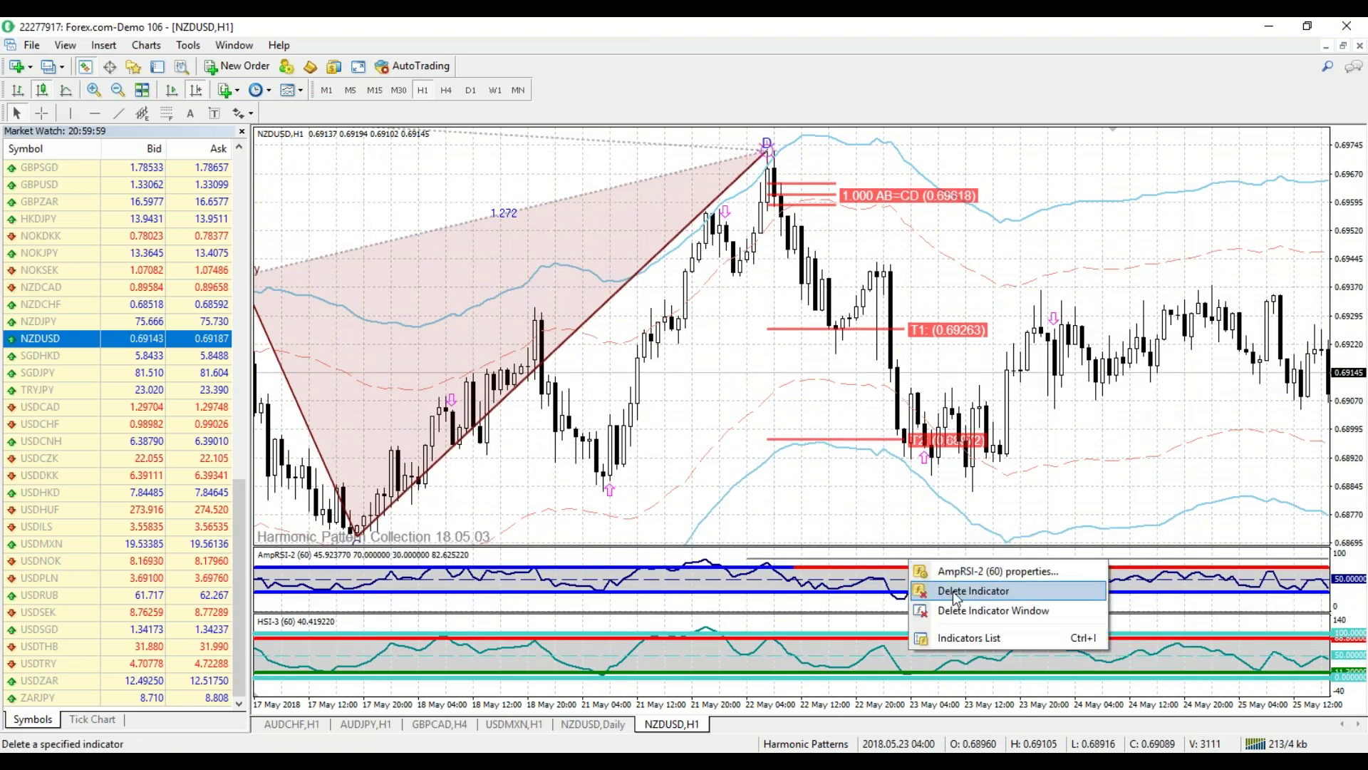
{"action": "left_click", "coordinate": [925, 589]}
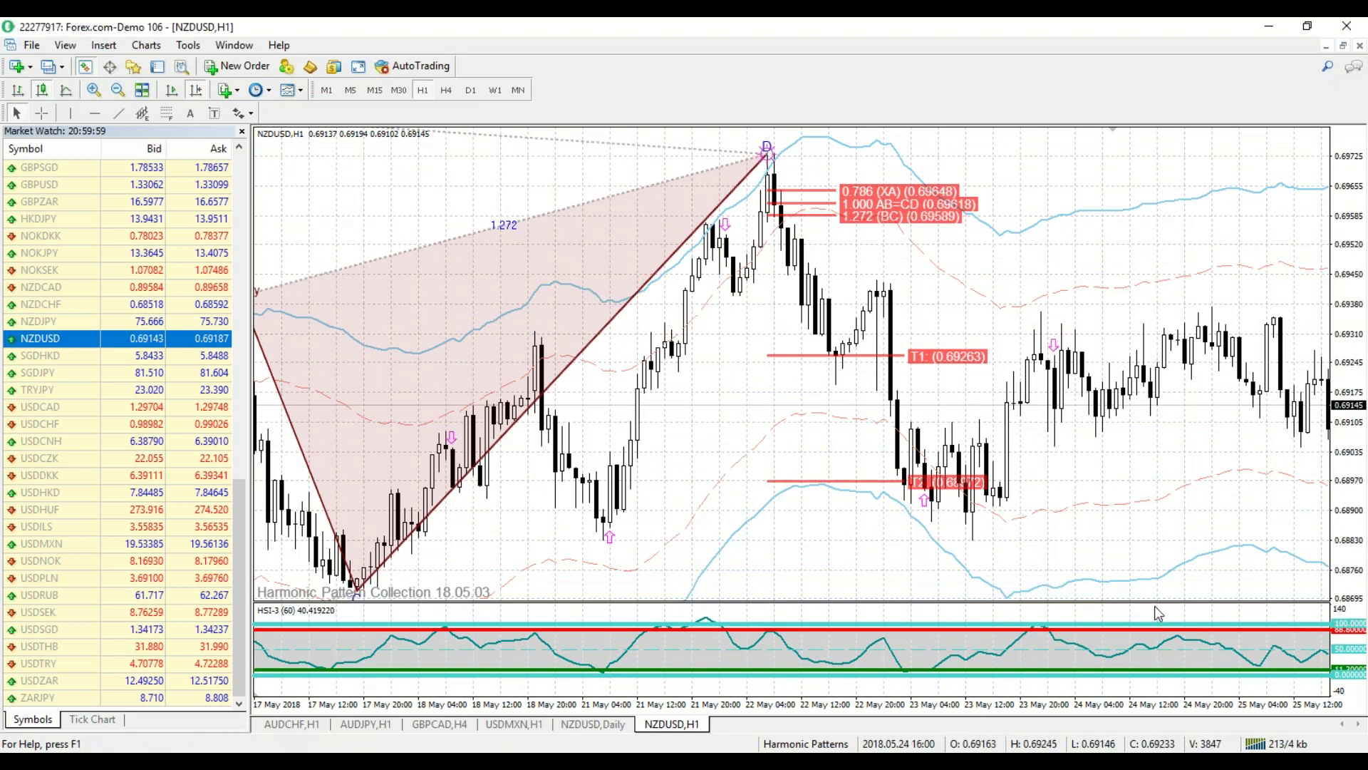
{"action": "left_click_drag", "start_coordinate": [1151, 604], "coordinate": [1068, 458]}
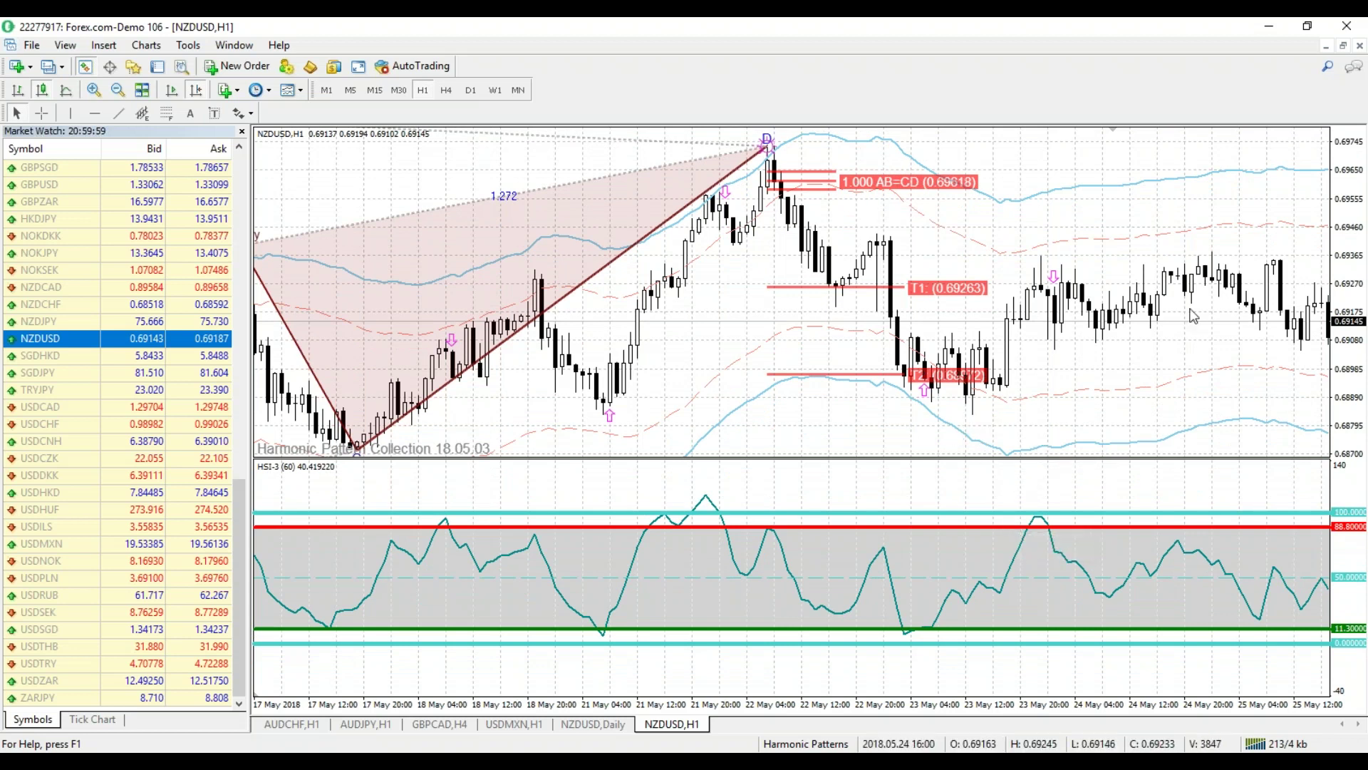
{"action": "left_click_drag", "start_coordinate": [1345, 236], "coordinate": [1275, 272]}
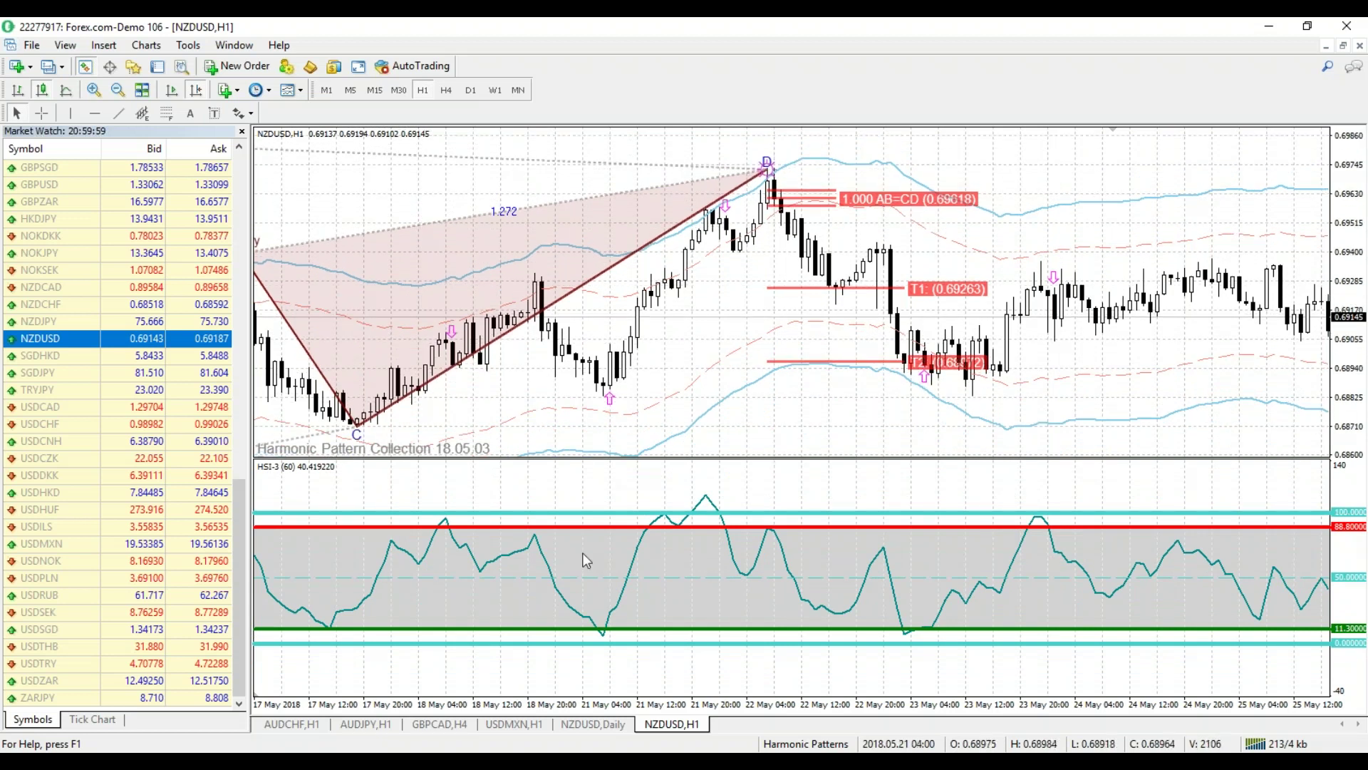
Scroll the NZDUSD H1 chart forward to 25 May 18:00, leaving empty space after the last bar.
{"action": "mouse_move", "coordinate": [722, 480]}
{"action": "scroll", "coordinate": [799, 407], "scroll_direction": "down", "scroll_amount": 5}
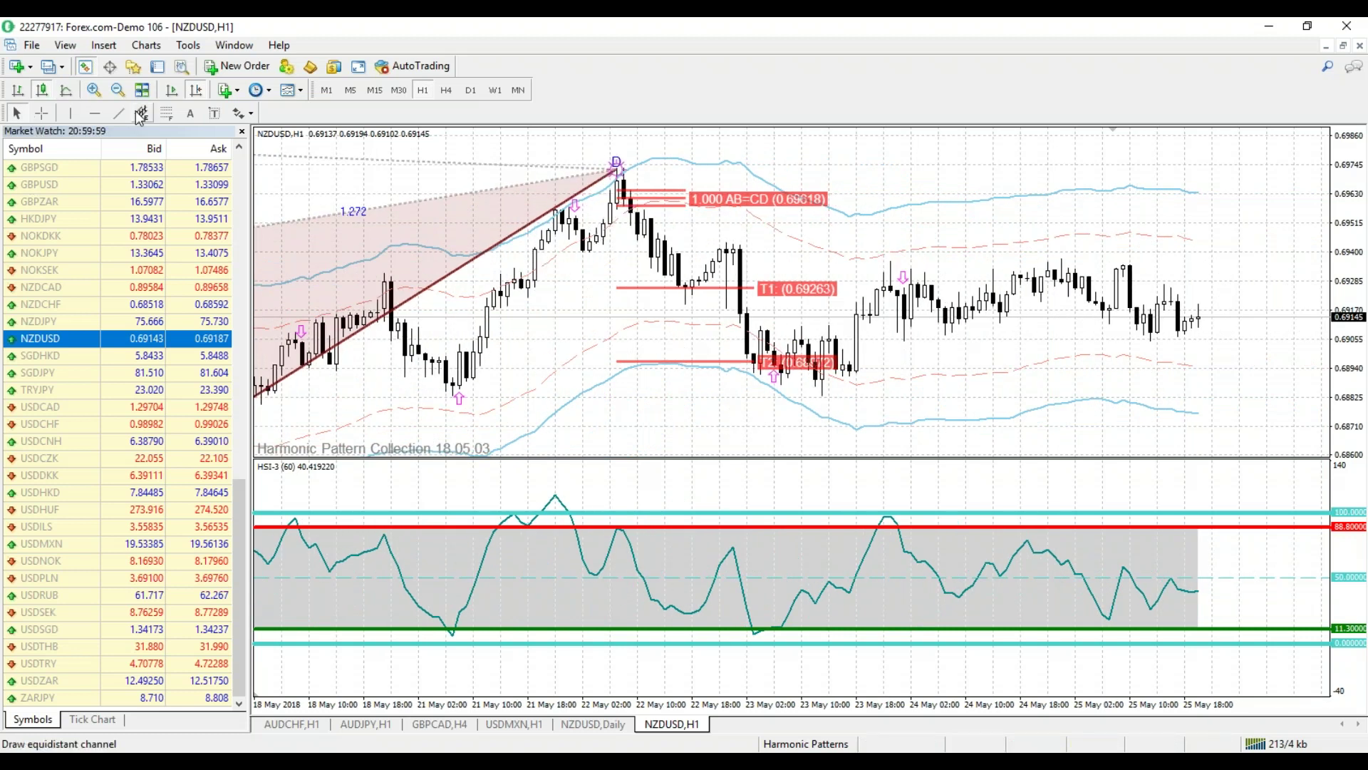
Draw a trend line from the D peak sloping down-right toward the targets.
{"action": "left_click", "coordinate": [122, 110]}
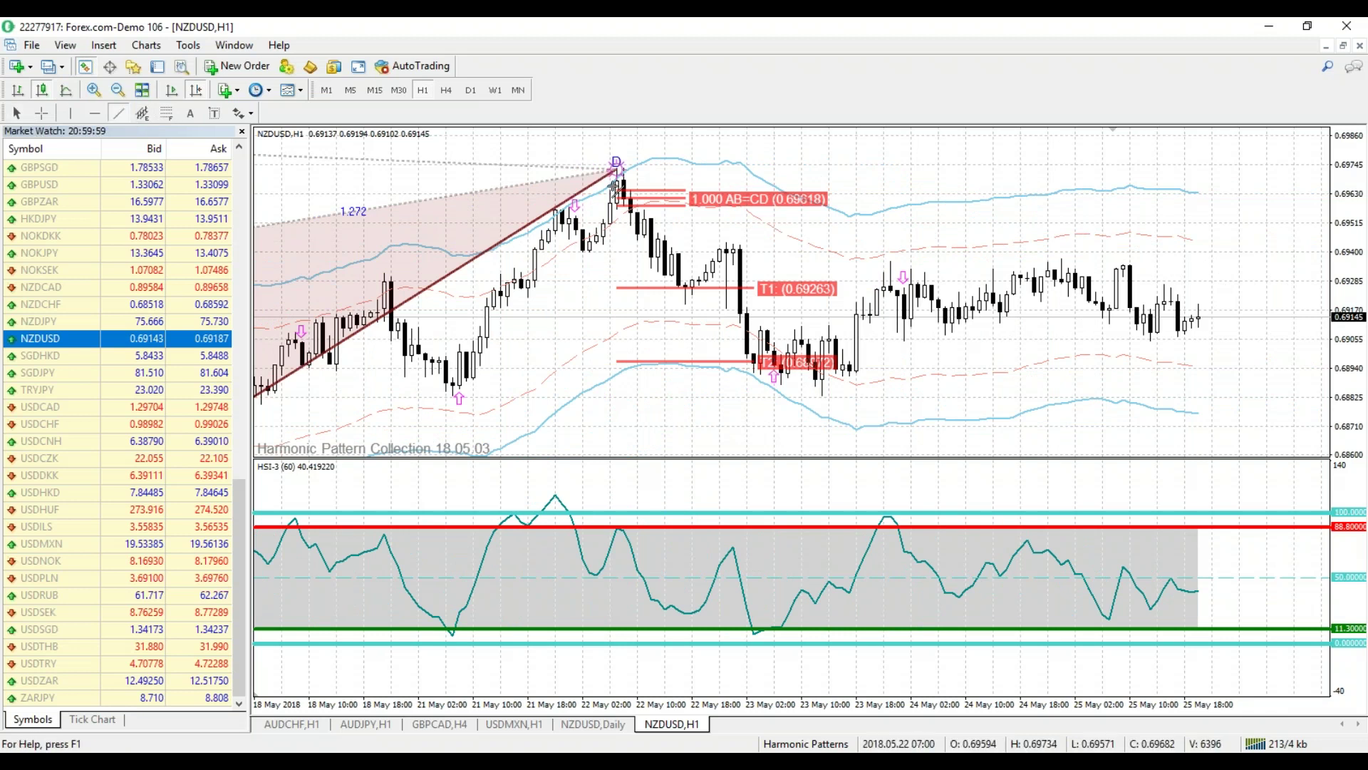
{"action": "left_click_drag", "start_coordinate": [620, 165], "coordinate": [750, 285]}
{"action": "scroll", "coordinate": [712, 289], "scroll_direction": "down", "scroll_amount": 1}
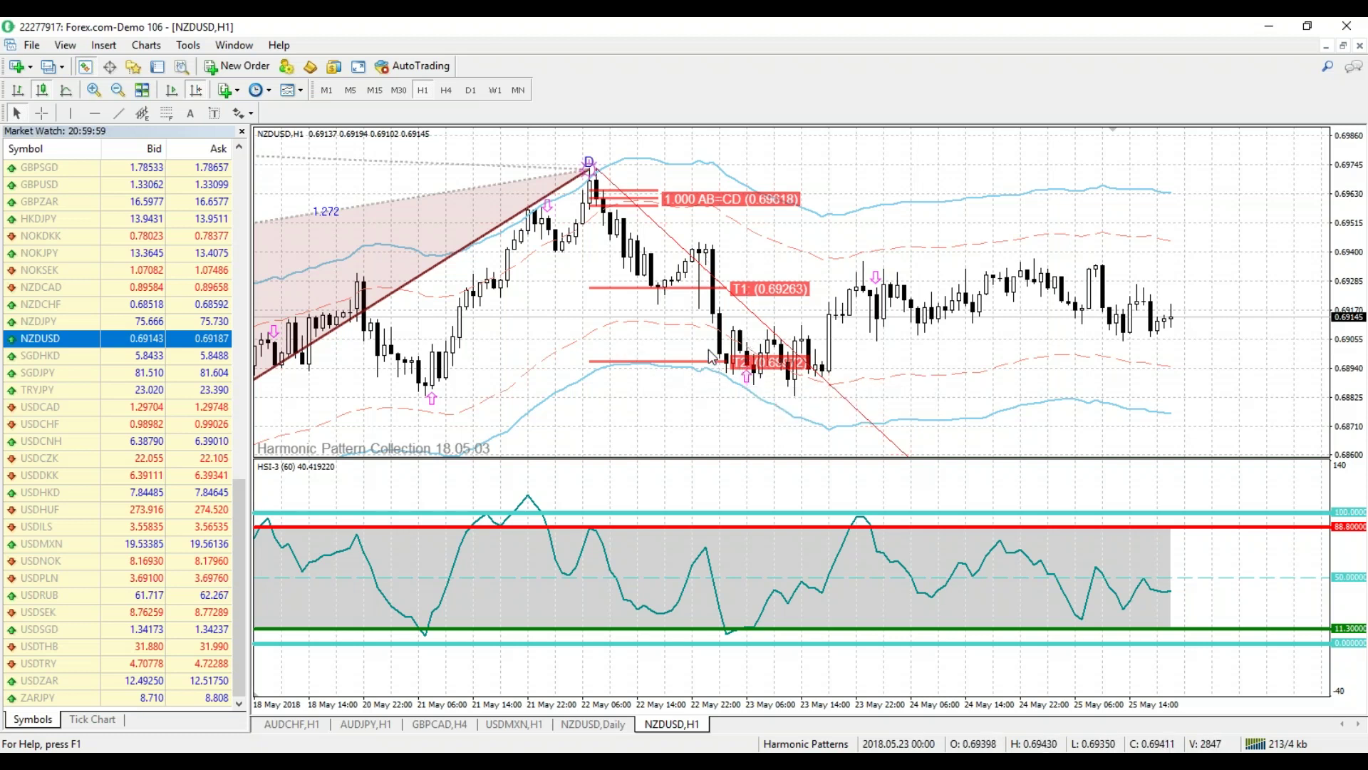
{"action": "scroll", "coordinate": [784, 299], "scroll_direction": "up", "scroll_amount": 3}
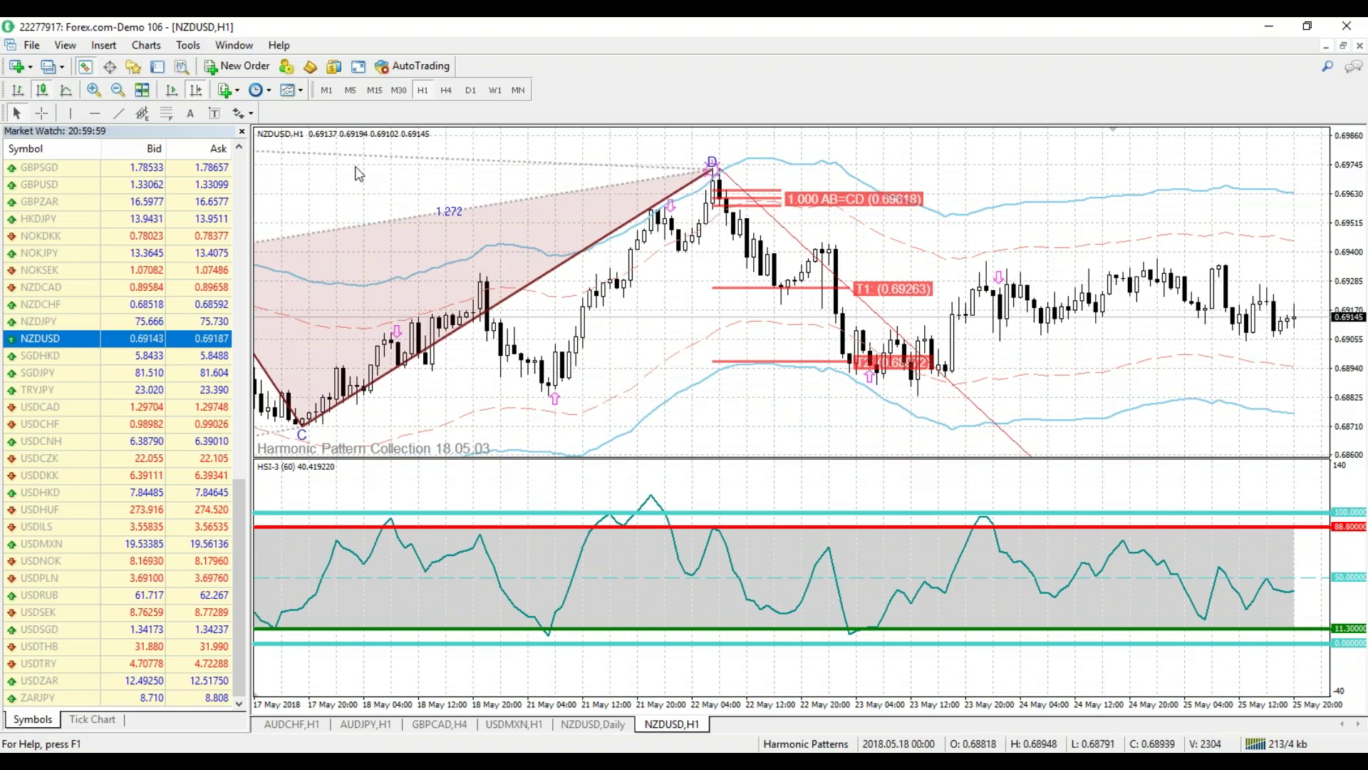
Widen the bars and pan to 21–23 May, where the D trendline crosses T1 0.69263.
{"action": "mouse_move", "coordinate": [658, 705]}
{"action": "left_mouse_down"}
{"action": "mouse_move", "coordinate": [626, 712]}
{"action": "mouse_move", "coordinate": [685, 704]}
{"action": "left_mouse_up"}
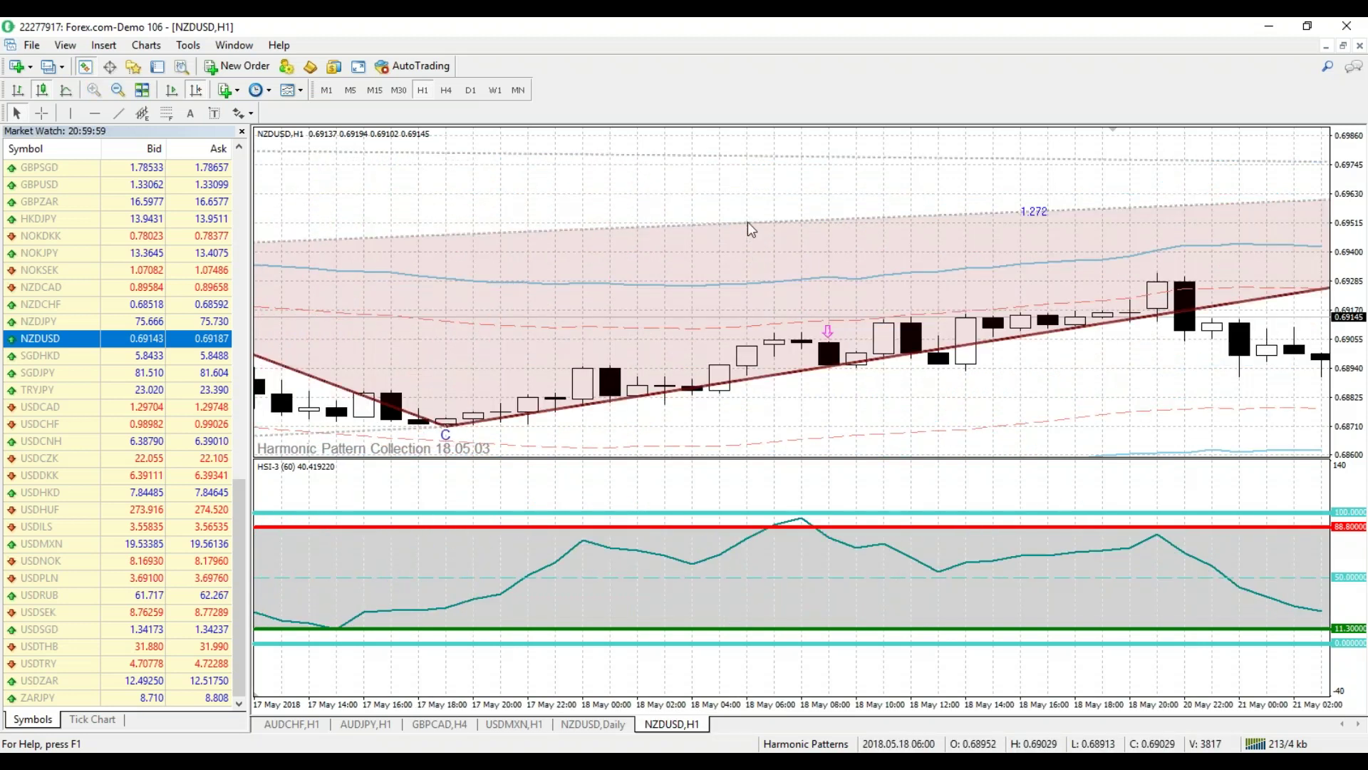
{"action": "scroll", "coordinate": [748, 196], "scroll_direction": "down", "scroll_amount": 2}
{"action": "left_click_drag", "start_coordinate": [1068, 374], "coordinate": [499, 374]}
{"action": "left_click_drag", "start_coordinate": [997, 374], "coordinate": [283, 374]}
{"action": "scroll", "coordinate": [283, 374], "scroll_direction": "down", "scroll_amount": 2}
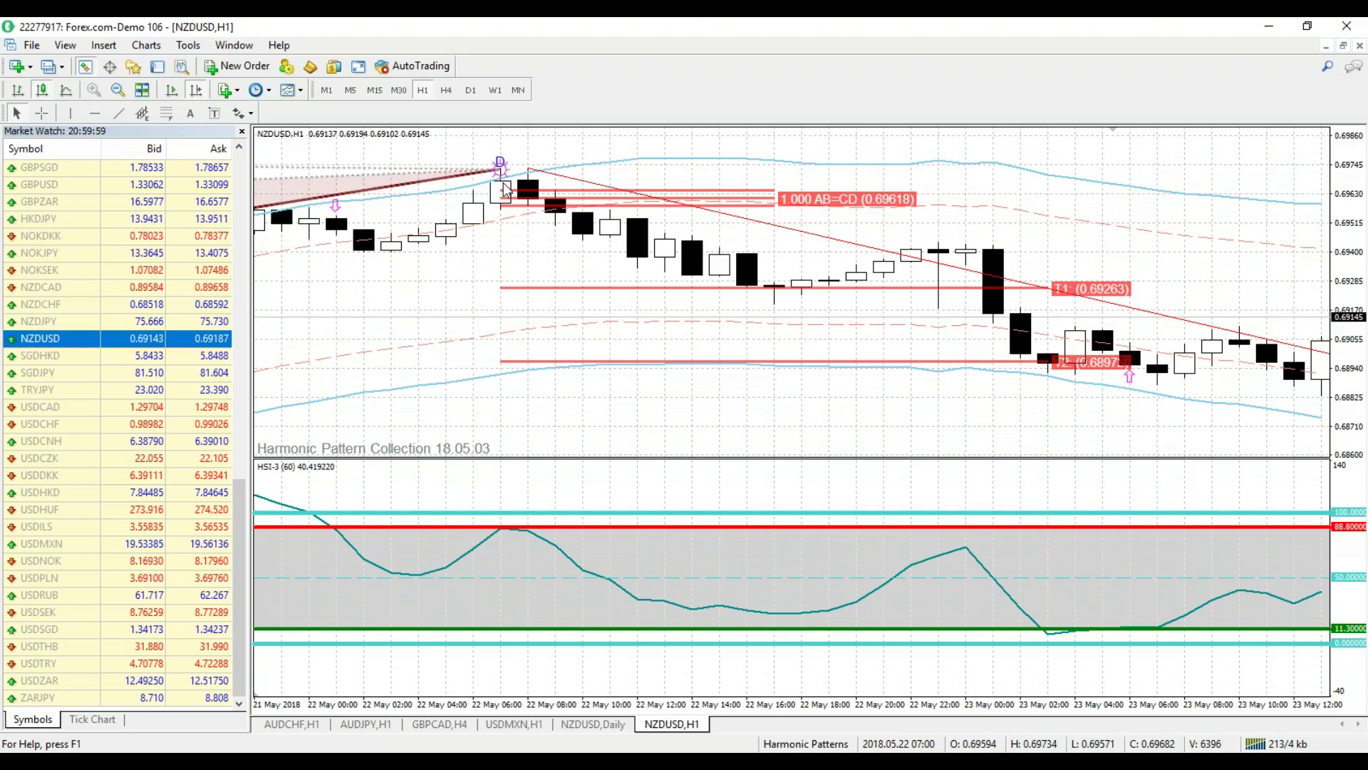
{"action": "scroll", "coordinate": [627, 418], "scroll_direction": "down", "scroll_amount": 6}
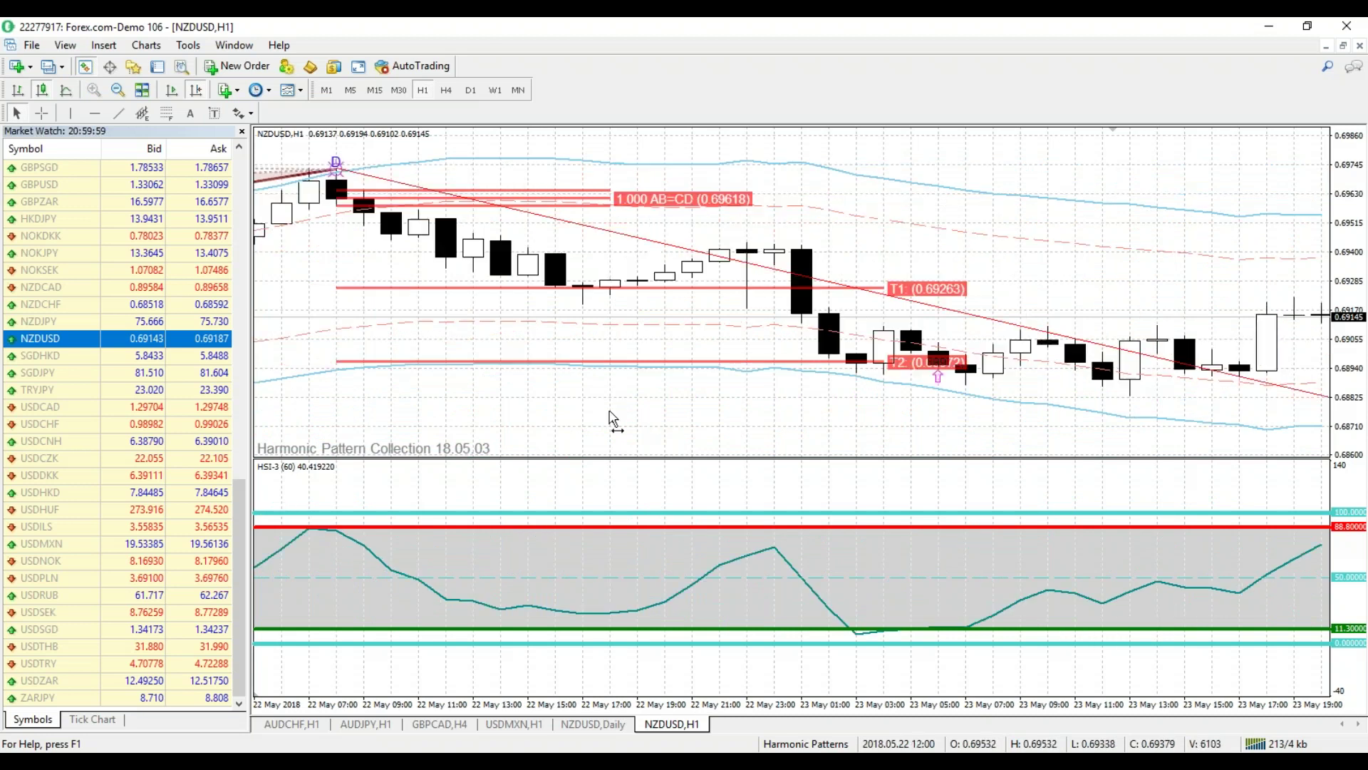
{"action": "scroll", "coordinate": [616, 414], "scroll_direction": "up", "scroll_amount": 4}
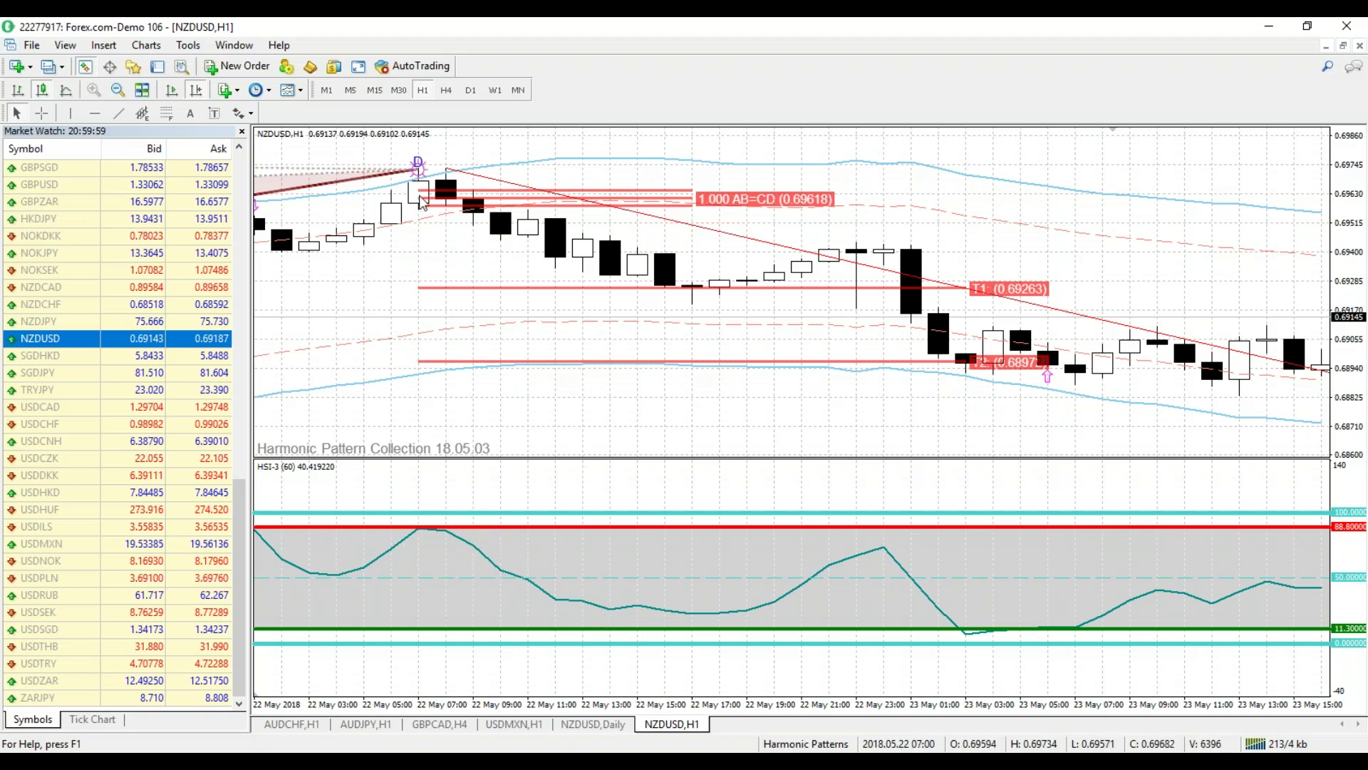
{"action": "mouse_move", "coordinate": [441, 235]}
{"action": "left_mouse_down"}
{"action": "mouse_move", "coordinate": [669, 236]}
{"action": "mouse_move", "coordinate": [441, 238]}
{"action": "left_mouse_up"}
{"action": "left_click_drag", "start_coordinate": [1080, 250], "coordinate": [1037, 274]}
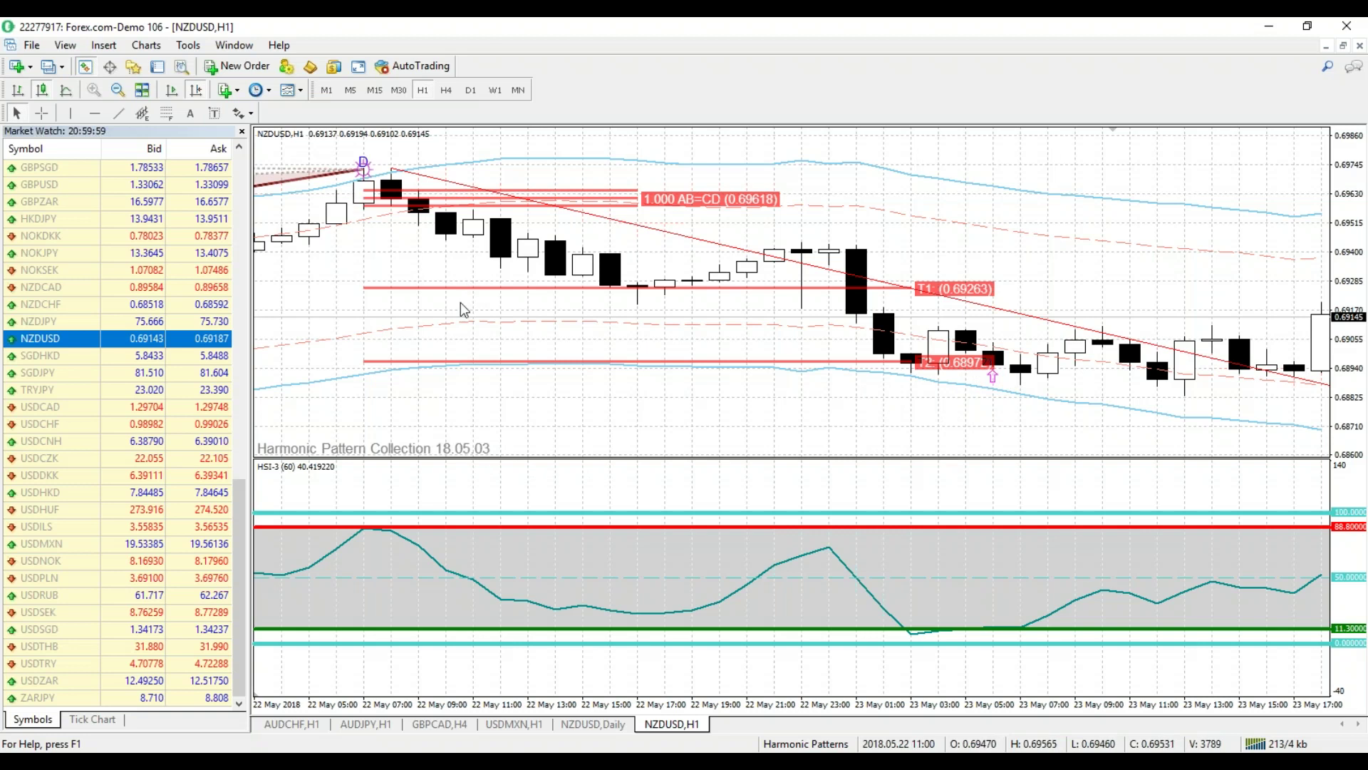
{"action": "mouse_move", "coordinate": [996, 375]}
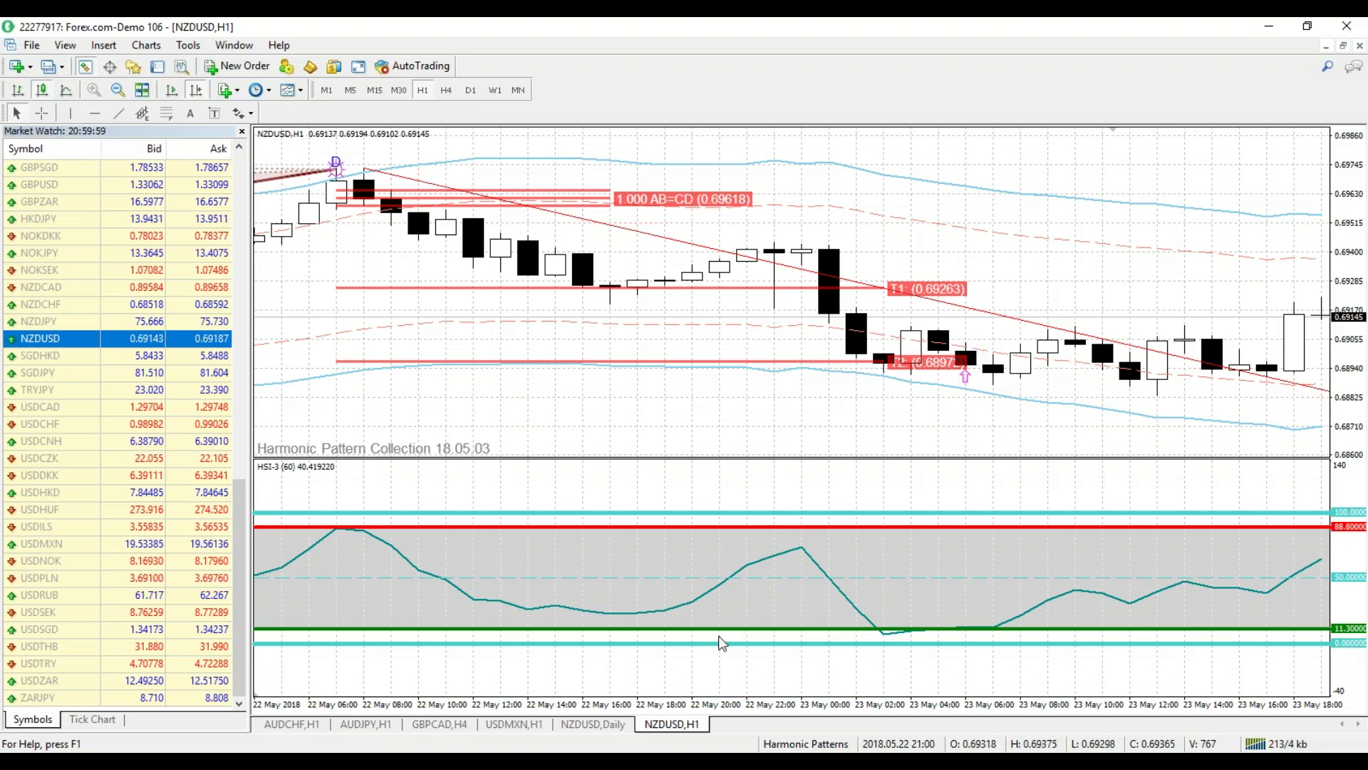
Scroll the chart forward to 24 May 15:00, showing bars just below T1 0.69263.
{"action": "mouse_move", "coordinate": [222, 364]}
{"action": "scroll", "coordinate": [885, 437], "scroll_direction": "down", "scroll_amount": 2}
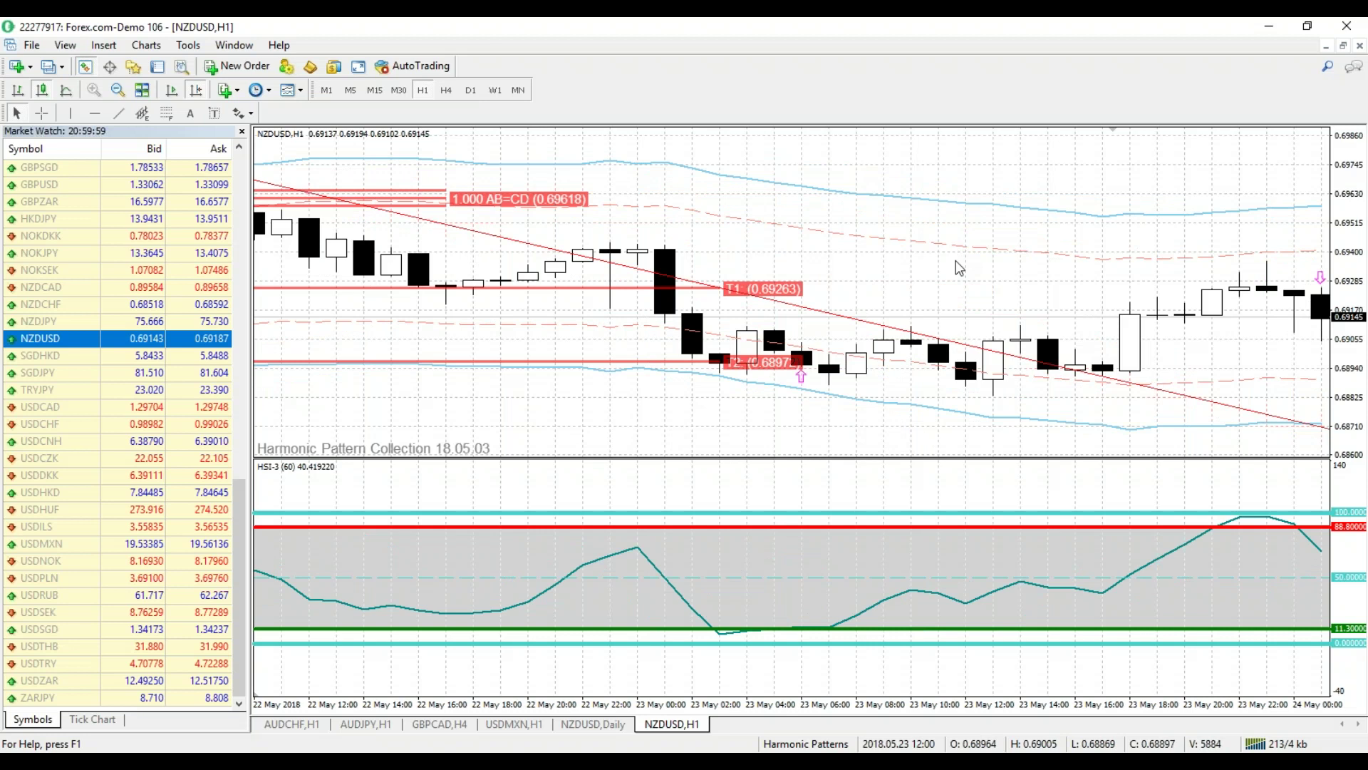
{"action": "scroll", "coordinate": [893, 269], "scroll_direction": "up", "scroll_amount": 4}
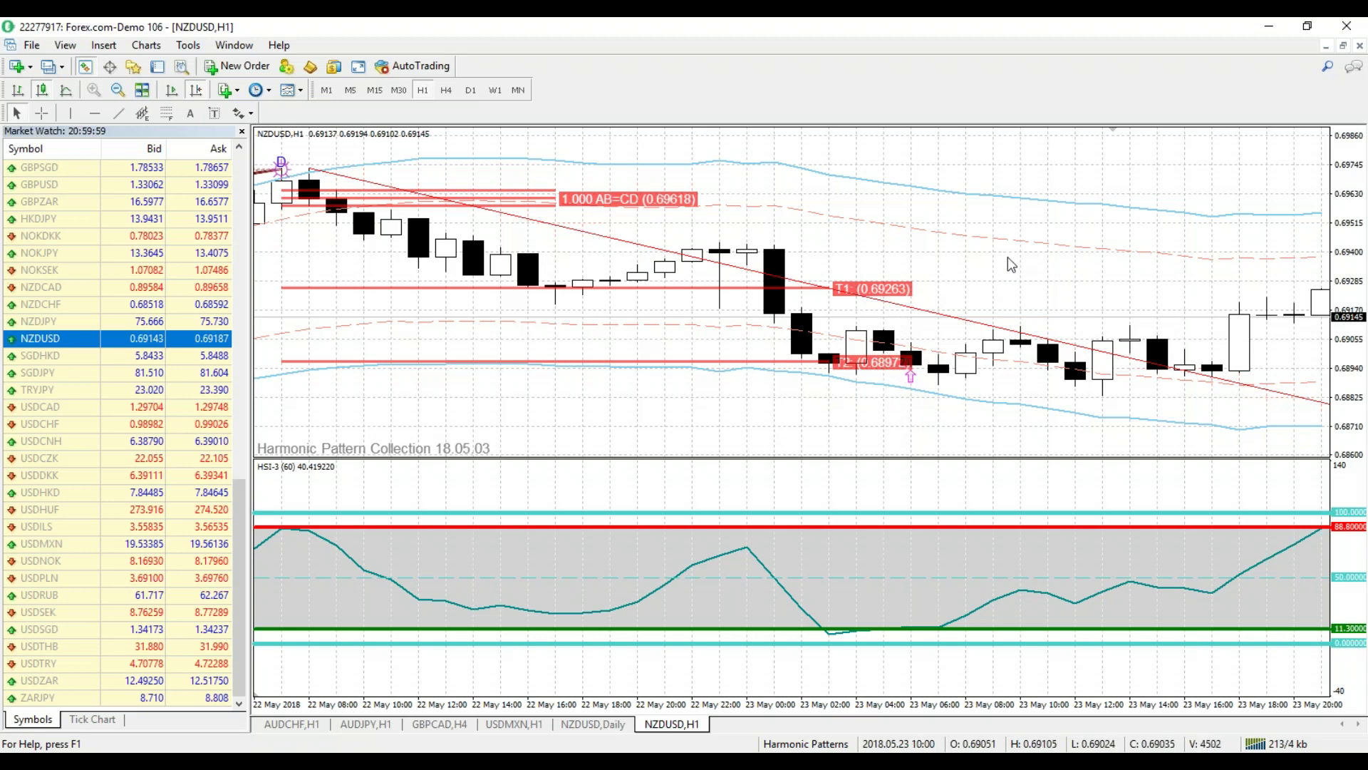
{"action": "scroll", "coordinate": [1008, 148], "scroll_direction": "down", "scroll_amount": 5}
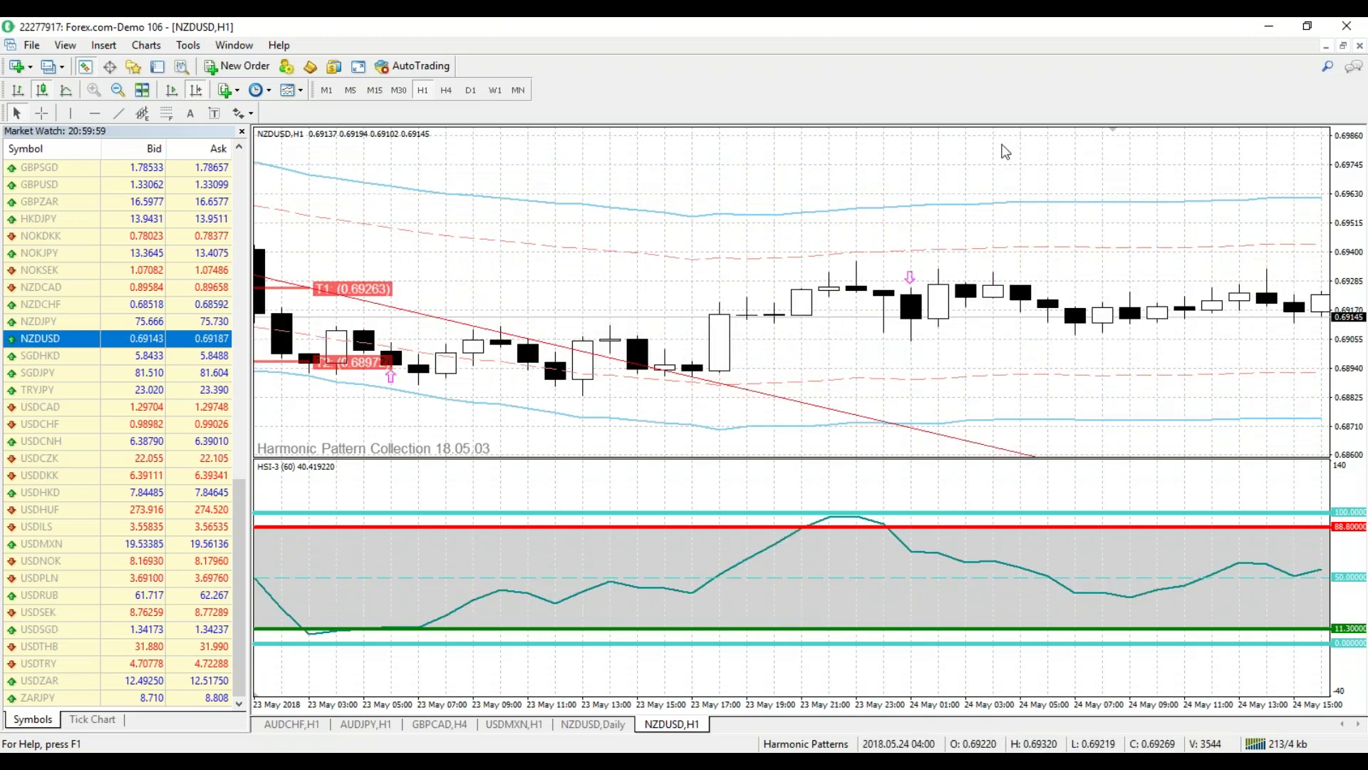